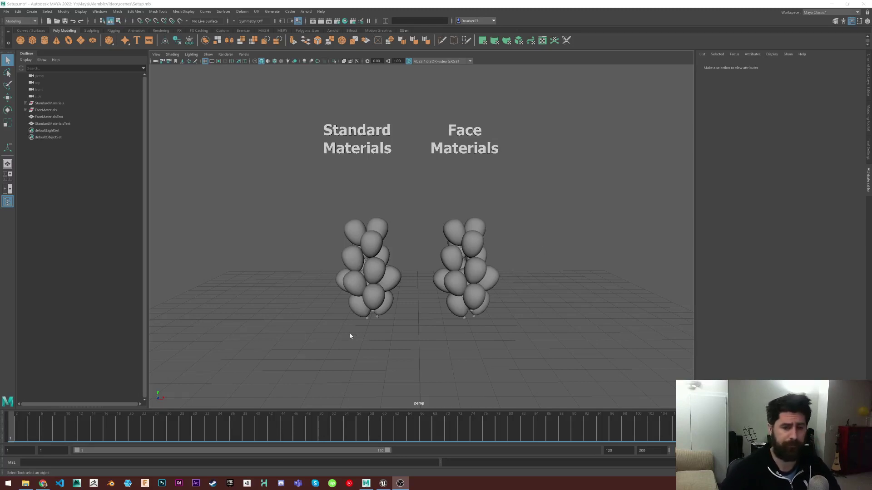
alt+middle_drag(367, 290, 356, 300)
alt+drag(356, 300, 372, 299)
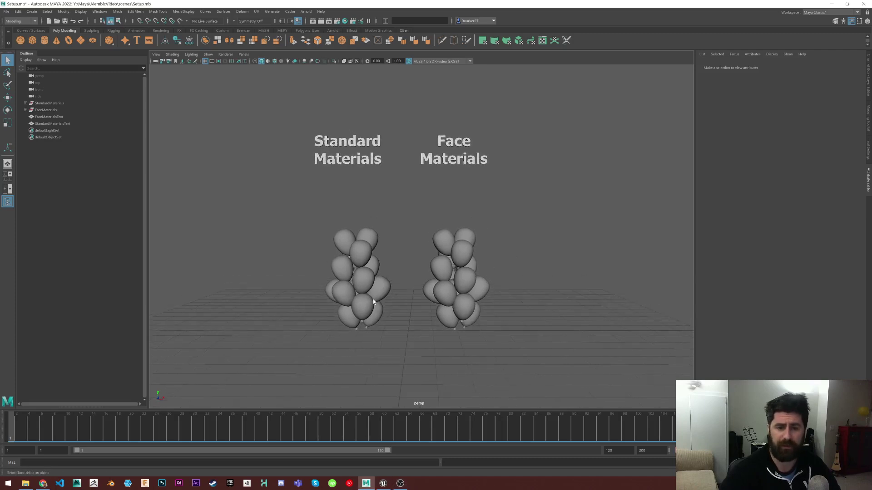
alt+middle_drag(374, 302, 397, 303)
alt+drag(397, 303, 394, 304)
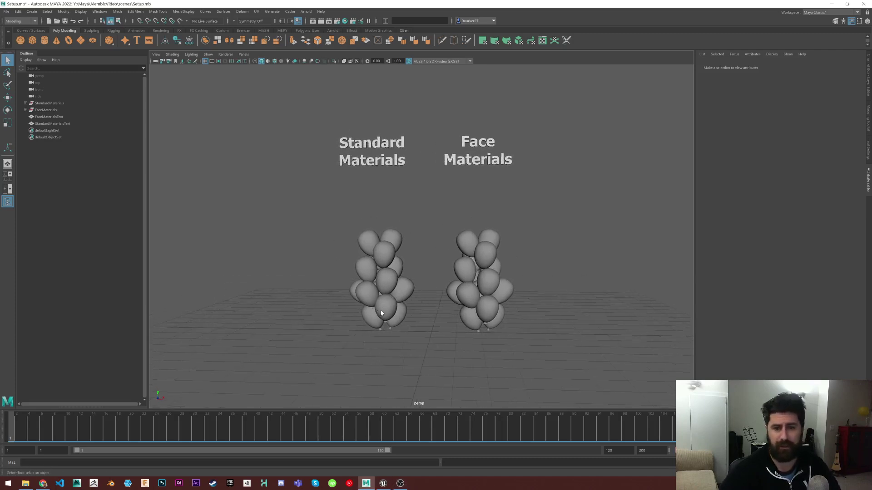
alt+drag(396, 312, 413, 320)
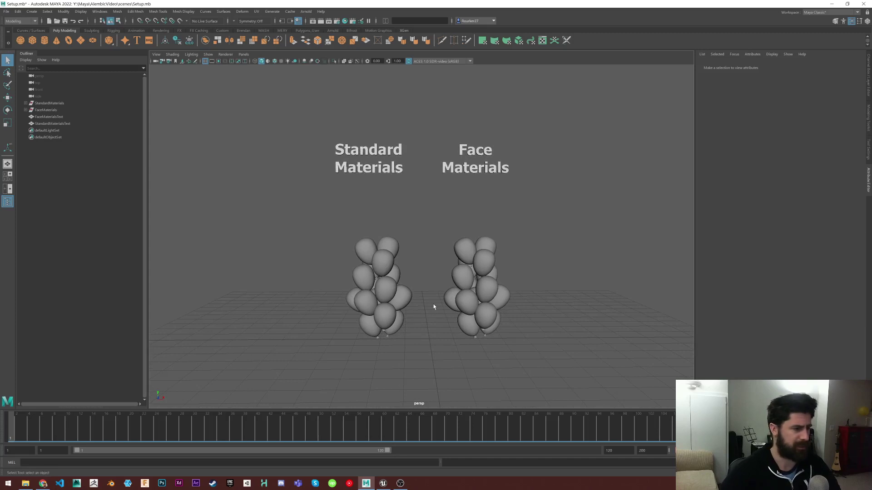
alt+middle_drag(418, 271, 412, 264)
alt+drag(431, 312, 423, 317)
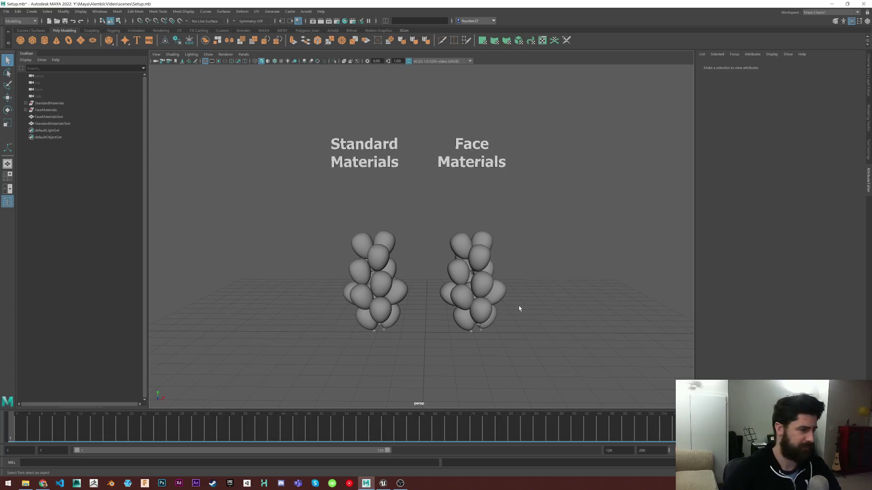
- Open the Hypershade, move its window clear of the viewport and clear the balloon selection
alt+middle_drag(447, 324, 459, 290)
scroll(400, 305, up, 3)
drag(318, 200, 433, 352)
scroll(450, 336, up, 4)
alt+middle_drag(464, 321, 466, 241)
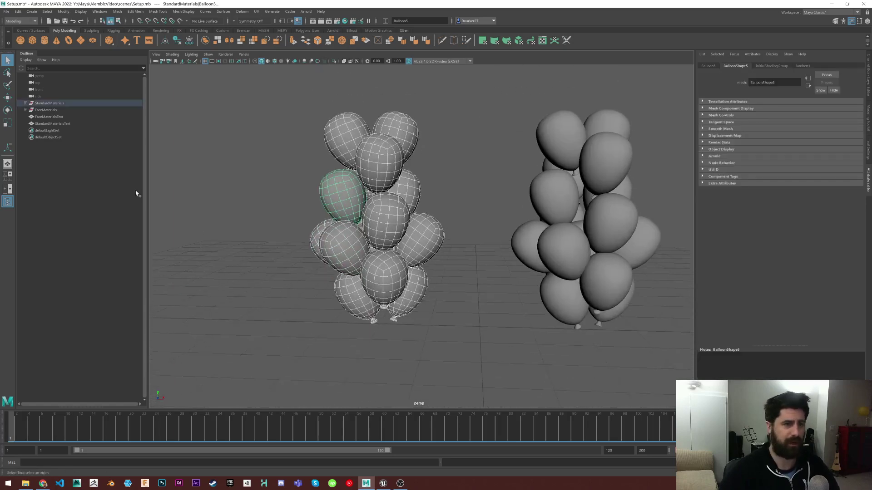
click(345, 21)
drag(281, 146, 299, 132)
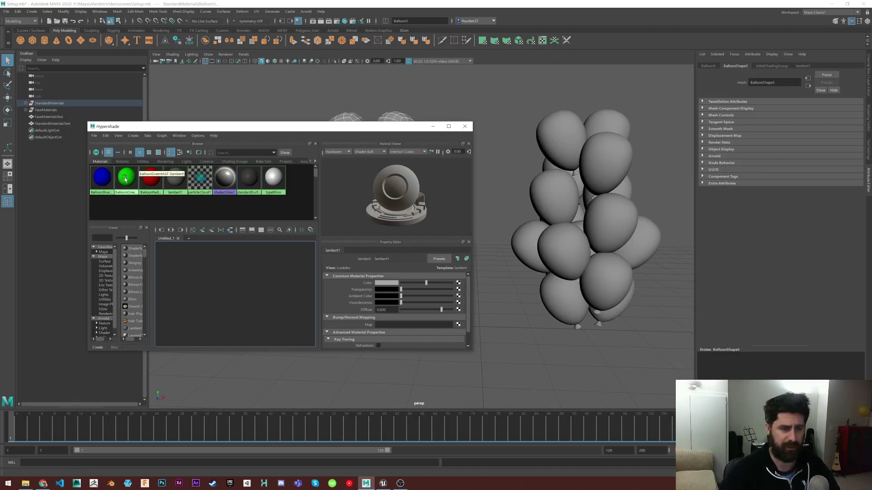
drag(308, 128, 0, 200)
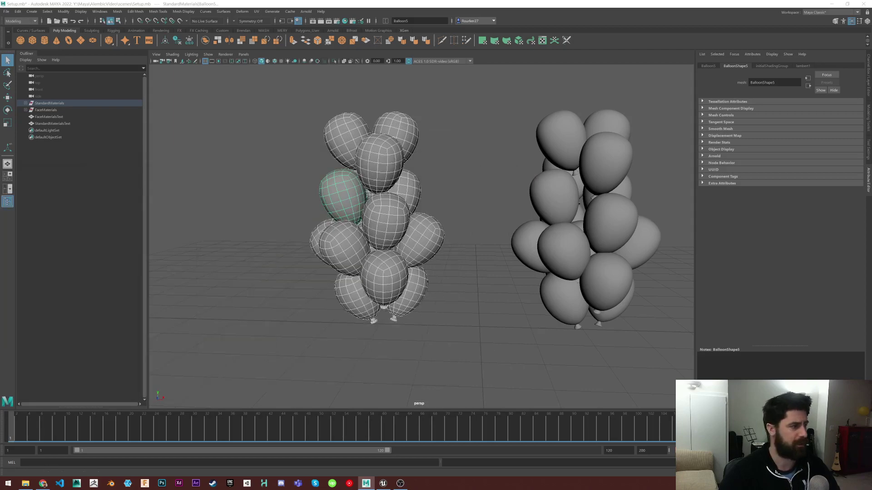
alt+middle_drag(293, 238, 305, 251)
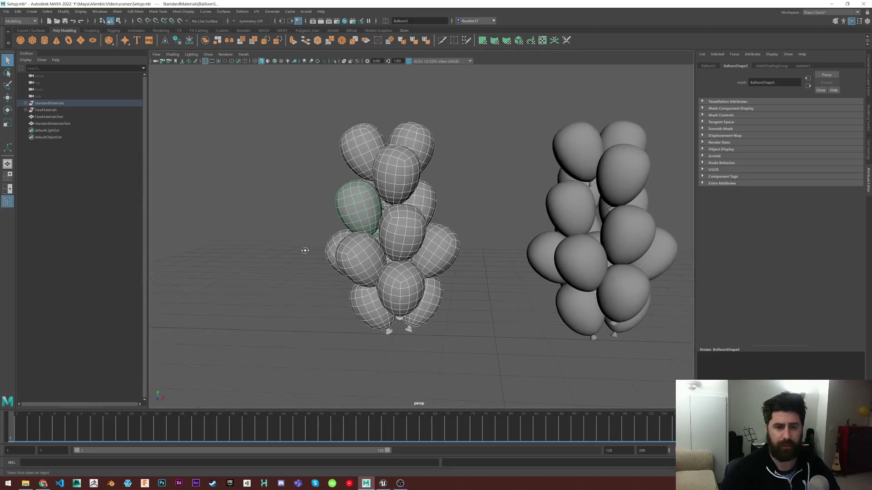
alt+drag(306, 251, 308, 251)
alt+middle_drag(335, 250, 335, 258)
click(475, 311)
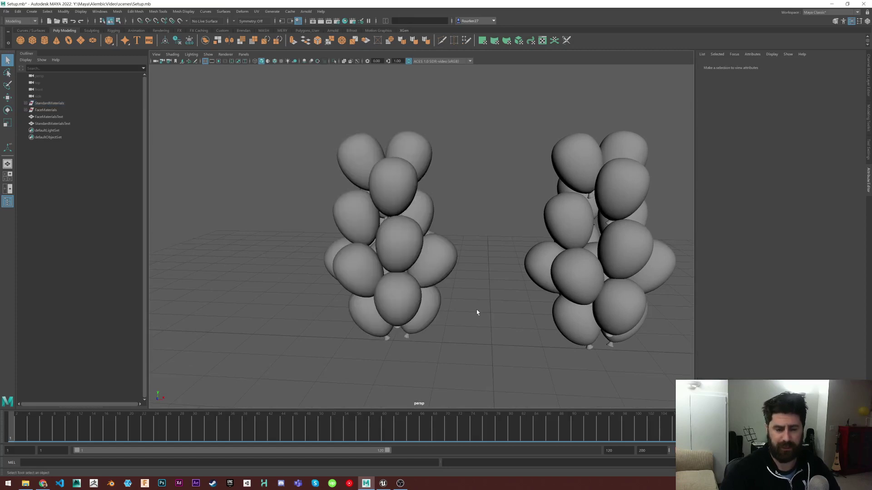
- Select several balloons spread around the Standard Materials cluster and assign the BalloonBlueMAT material to them as whole objects
alt+drag(475, 311, 446, 304)
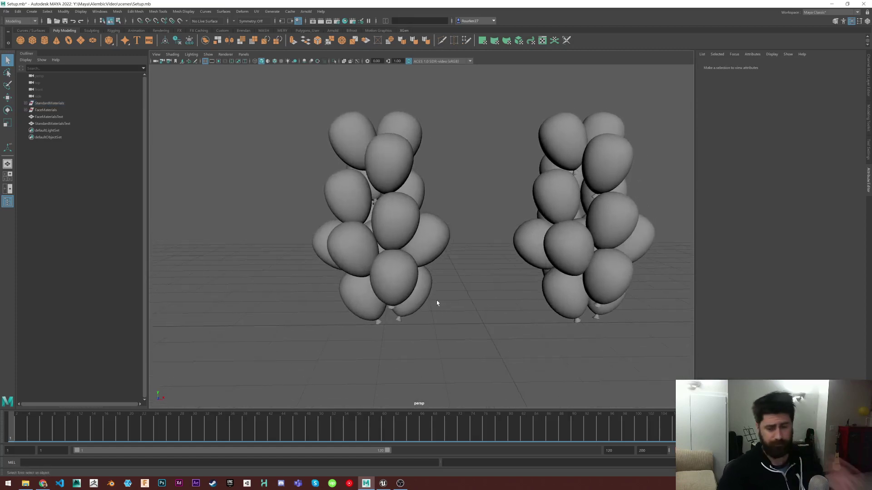
click(417, 307)
alt+drag(445, 334, 445, 319)
shift+click(350, 244)
shift+click(396, 204)
alt+drag(400, 207, 366, 250)
shift+click(430, 189)
alt+drag(462, 190, 377, 159)
shift+click(493, 181)
shift+click(491, 150)
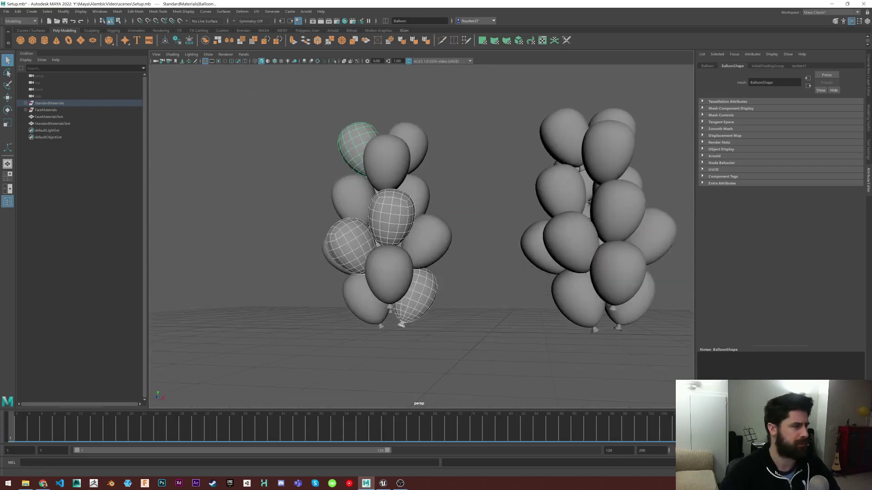
drag(1, 292, 389, 277)
right_click(213, 333)
right_drag(213, 332, 213, 313)
- Select a few grey balloons at the base, inside and top of the Standard Materials cluster and assign BalloonGreenMAT to them
alt+drag(358, 205, 309, 197)
alt+middle_drag(309, 196, 362, 150)
alt+drag(362, 151, 396, 134)
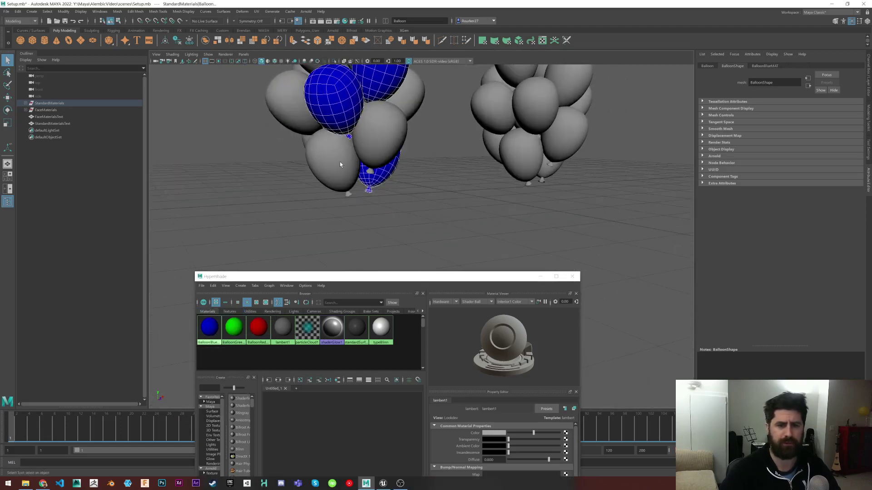
click(340, 165)
alt+drag(340, 164, 361, 211)
shift+click(362, 212)
alt+drag(432, 167, 377, 166)
shift+click(390, 132)
alt+drag(390, 132, 351, 121)
alt+middle_drag(351, 121, 311, 134)
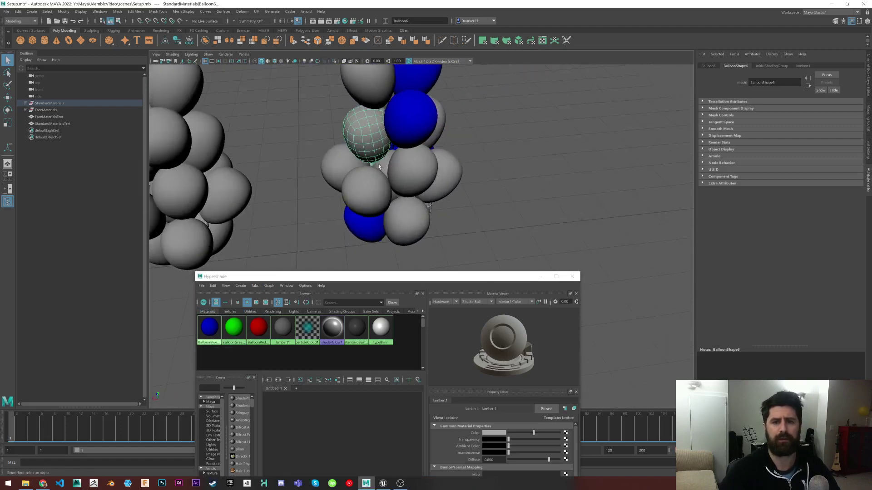
alt+middle_drag(448, 160, 437, 182)
shift+click(370, 127)
alt+drag(370, 126, 362, 193)
shift+click(382, 145)
alt+right_drag(362, 192, 306, 189)
alt+drag(309, 186, 432, 175)
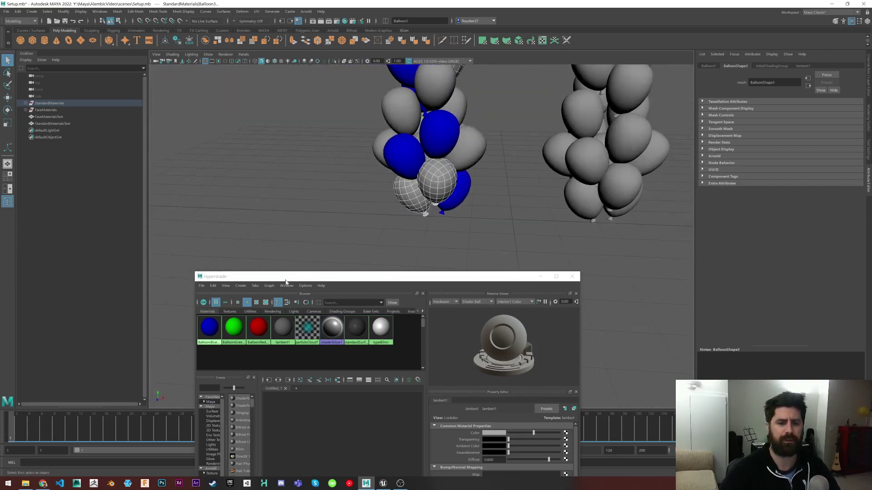
right_click(237, 333)
click(241, 362)
- Select all remaining grey balloons in the Standard Materials cluster, assign BalloonRedMAT to them and deselect
alt+drag(325, 226, 391, 188)
click(392, 191)
shift+click(418, 166)
shift+click(393, 139)
alt+drag(400, 159, 413, 140)
alt+right_drag(413, 173, 448, 181)
alt+middle_drag(447, 181, 461, 168)
shift+click(362, 136)
alt+drag(359, 134, 345, 175)
shift+click(286, 102)
shift+click(247, 157)
alt+drag(238, 159, 440, 159)
click(395, 169)
alt+middle_drag(441, 159, 457, 105)
shift+click(408, 175)
right_drag(260, 331, 260, 311)
alt+drag(474, 206, 356, 223)
click(483, 198)
alt+right_drag(482, 198, 454, 202)
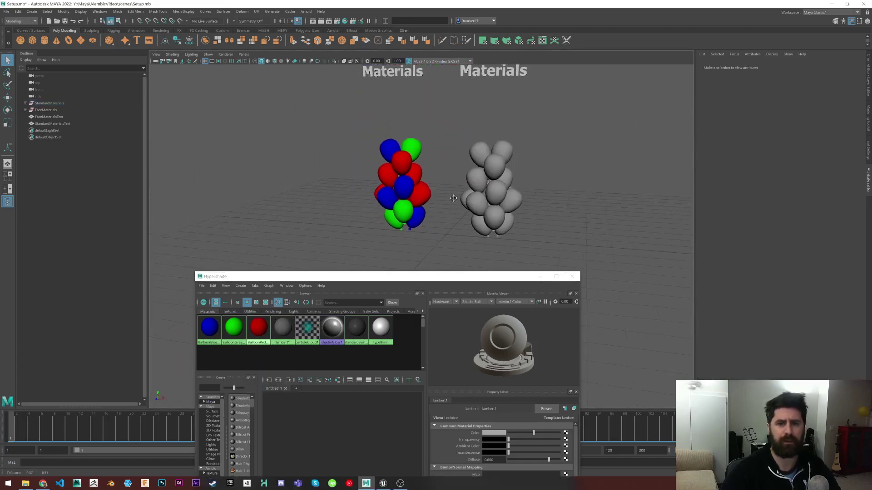
mouse_move(453, 202)
alt+mouse_down()
mouse_move(480, 194)
mouse_move(465, 210)
alt+mouse_up()
alt+middle_drag(464, 210, 435, 207)
alt+drag(435, 207, 356, 185)
alt+middle_drag(464, 178, 466, 178)
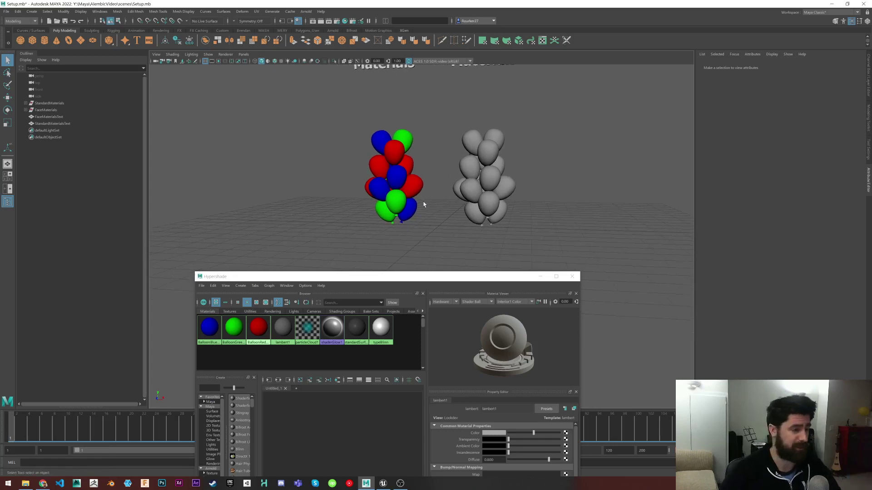
drag(318, 278, 316, 259)
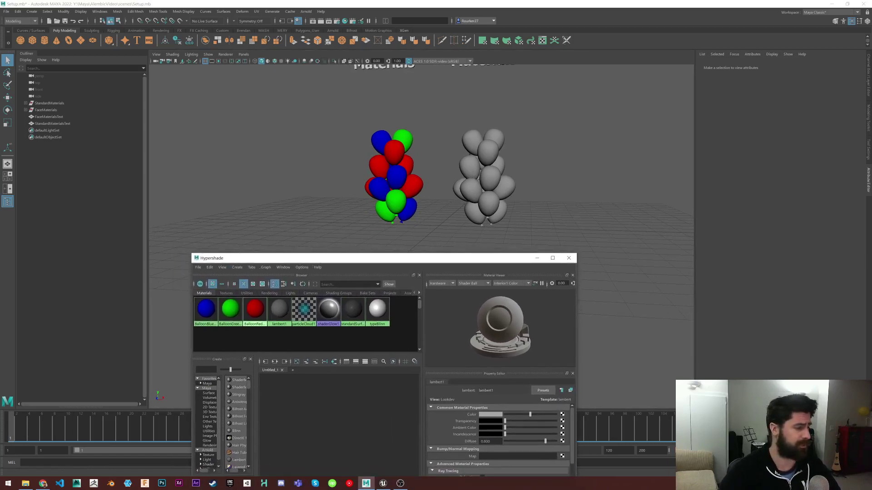
key(alt+Tab)
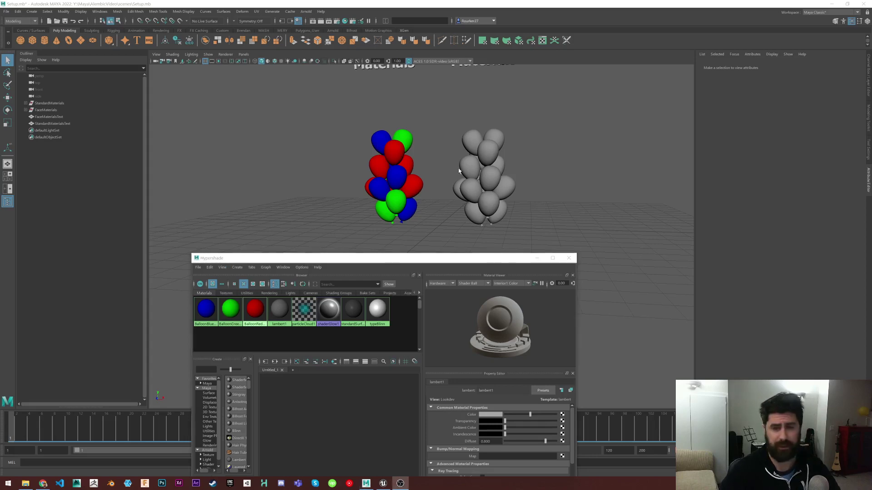
alt+middle_drag(459, 170, 418, 187)
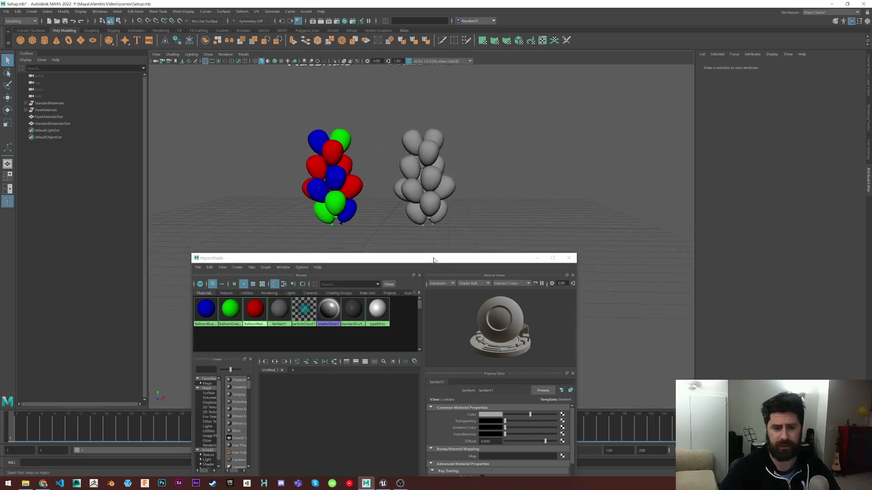
- Select the Face Materials balloons that match the blue ones in the Standard cluster and convert the selection to faces
drag(433, 258, 527, 379)
alt+middle_drag(479, 242, 434, 241)
scroll(457, 205, up, 4)
key(a)
alt+drag(411, 291, 434, 253)
click(444, 248)
shift+click(383, 200)
shift+click(419, 177)
shift+click(382, 109)
alt+drag(331, 165, 413, 165)
alt+middle_drag(413, 164, 350, 168)
alt+drag(412, 179, 408, 178)
shift+click(398, 141)
alt+drag(397, 142, 404, 182)
alt+drag(378, 236, 363, 237)
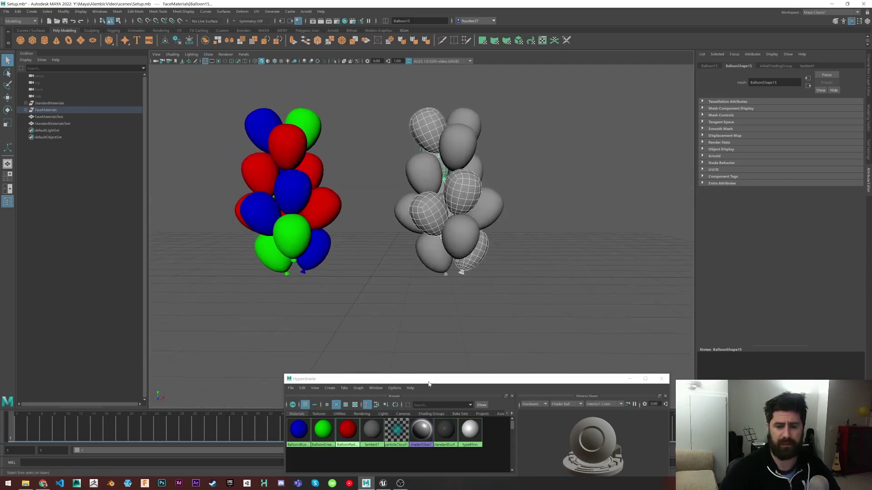
right_drag(376, 236, 376, 256)
click(426, 118)
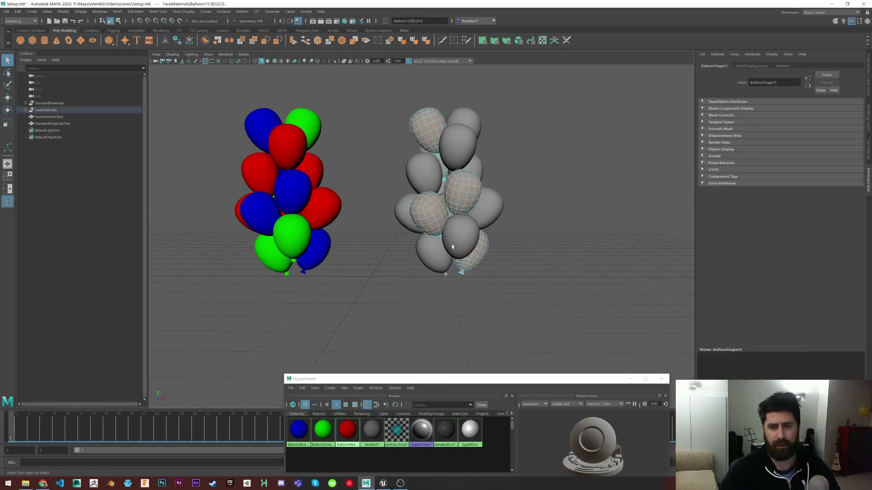
- Assign BalloonBlueMAT to the selected balloon faces and return to object mode
alt+drag(499, 218, 335, 298)
right_drag(298, 430, 296, 381)
alt+drag(375, 297, 379, 314)
click(373, 312)
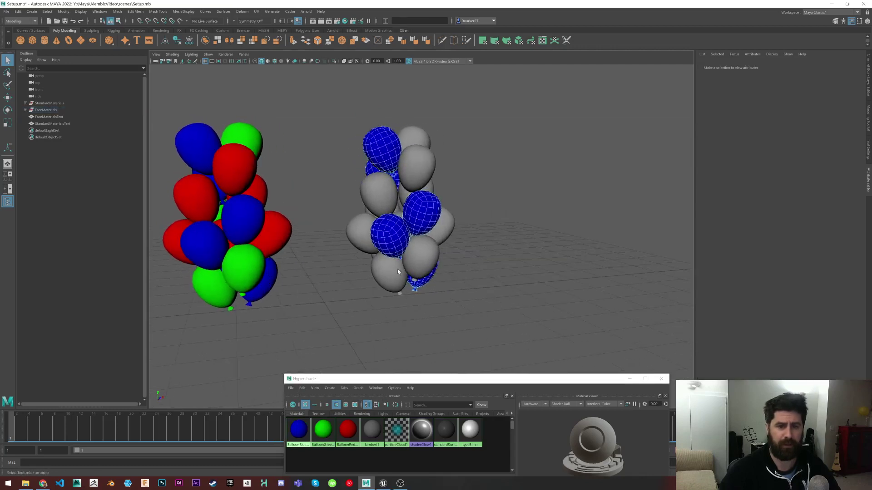
alt+drag(404, 221, 418, 233)
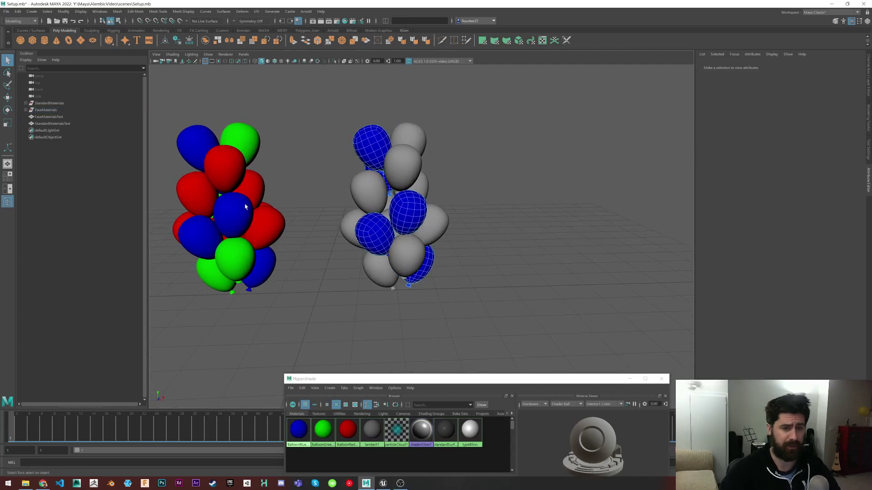
right_drag(317, 185, 347, 174)
click(226, 166)
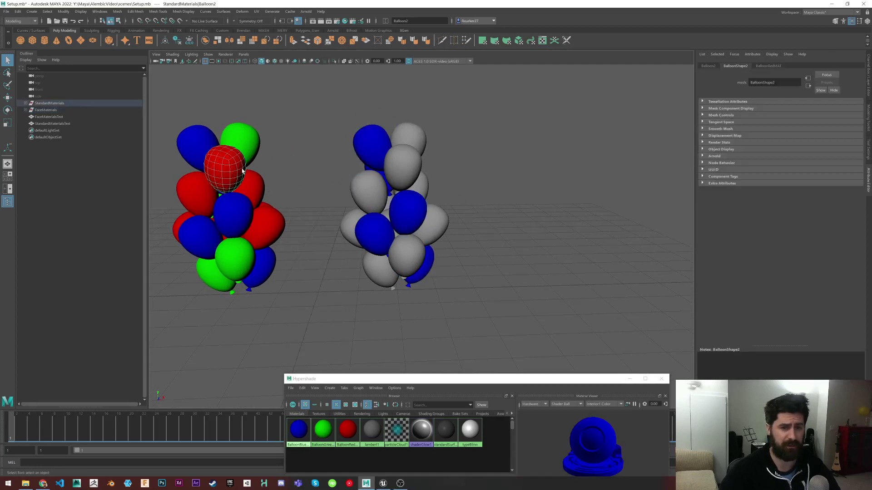
click(387, 162)
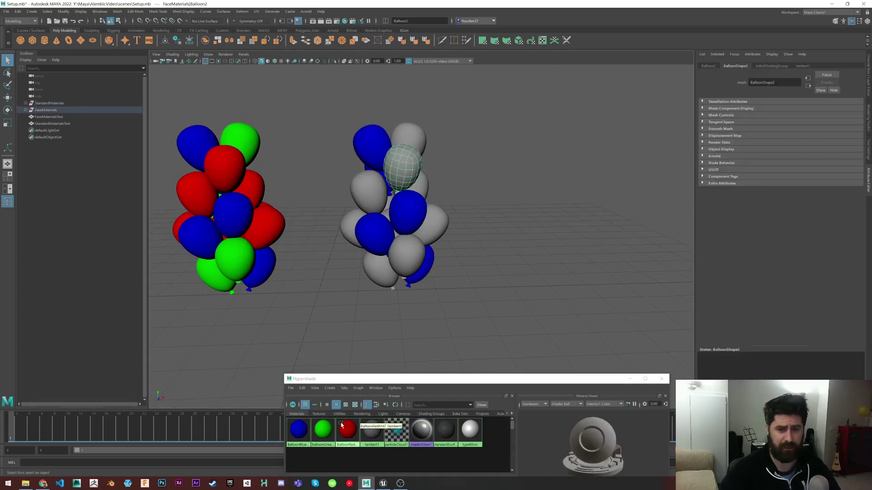
alt+drag(377, 254, 447, 198)
right_drag(490, 179, 529, 158)
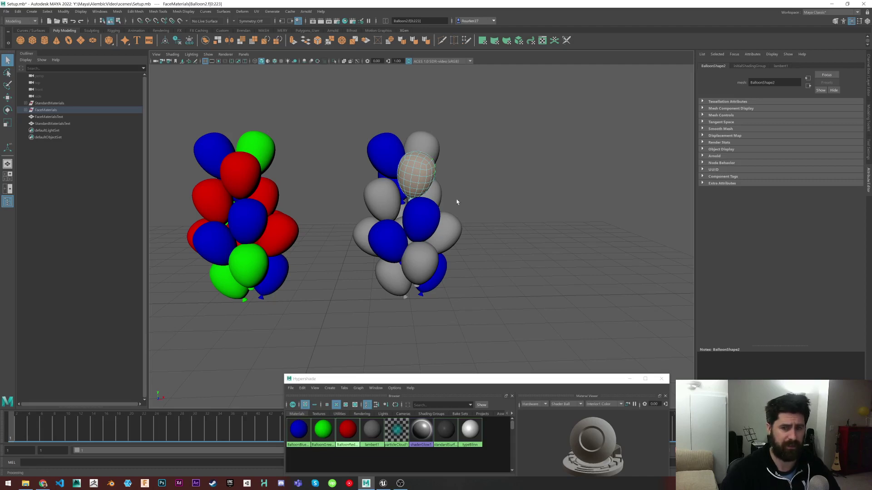
alt+drag(478, 212, 488, 229)
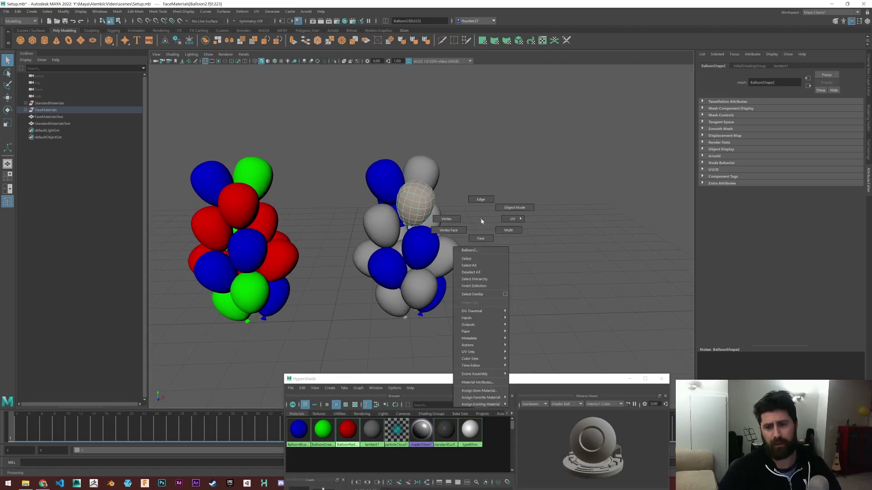
click(507, 247)
alt+drag(507, 247, 502, 227)
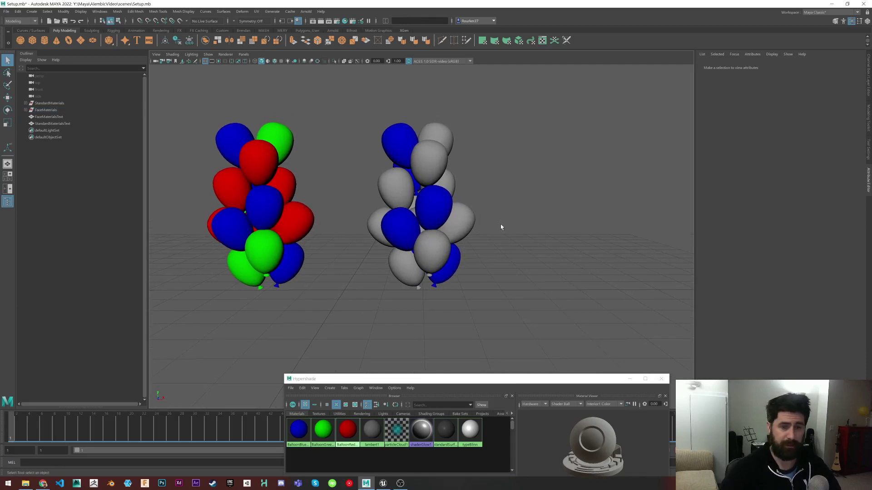
- Select the Face Materials balloons matching the green ones, convert them to faces and assign BalloonGreenMAT
click(437, 254)
shift+click(408, 267)
alt+middle_drag(434, 142, 426, 169)
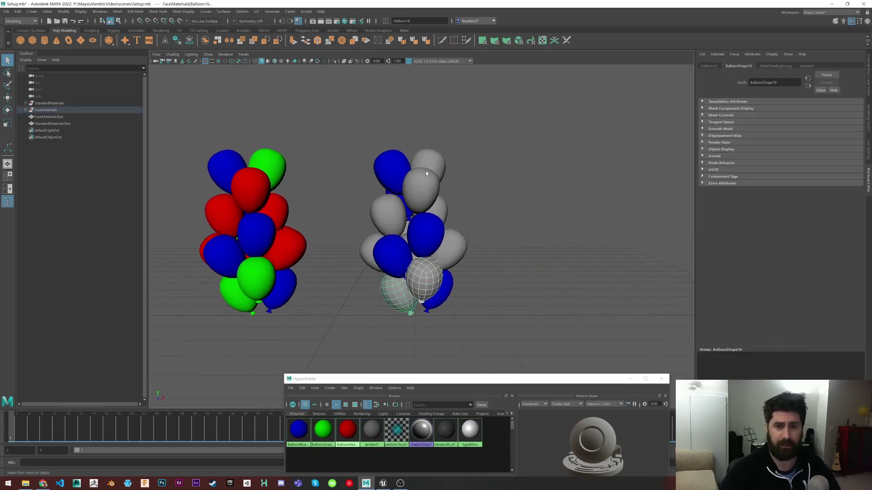
shift+click(432, 163)
alt+drag(527, 217, 481, 266)
click(497, 259)
key(ctrl+F11)
right_drag(324, 428, 325, 411)
alt+middle_drag(427, 288, 453, 276)
alt+drag(452, 276, 422, 286)
click(488, 236)
- Select the remaining grey balloons in the Face Materials cluster, convert them to faces and assign BalloonRedMAT
click(416, 261)
alt+drag(458, 261, 395, 248)
shift+click(392, 248)
shift+click(401, 267)
shift+click(376, 224)
shift+click(371, 230)
shift+click(343, 184)
alt+drag(337, 230, 400, 213)
shift+click(456, 212)
alt+drag(457, 212, 489, 278)
key(ctrl+F11)
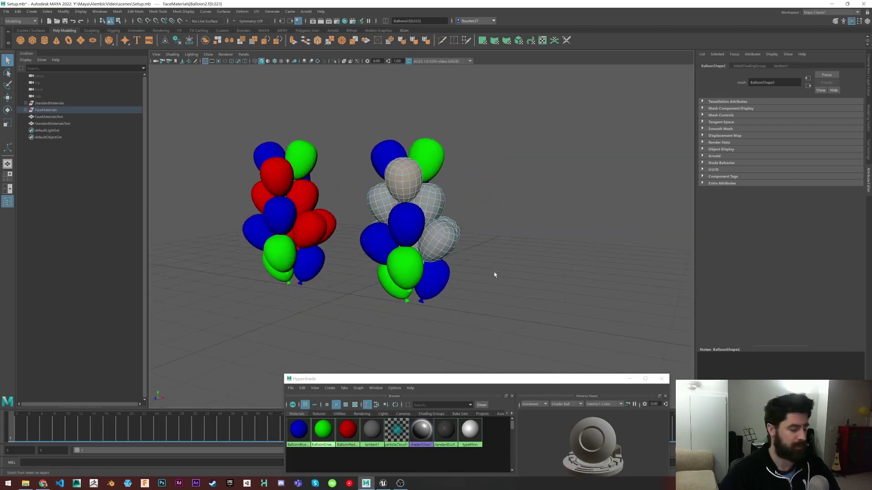
right_click(353, 435)
right_drag(353, 435, 346, 380)
alt+drag(465, 295, 493, 296)
click(545, 267)
- Return to object mode with nothing selected and close the Hypershade
alt+right_drag(545, 267, 391, 253)
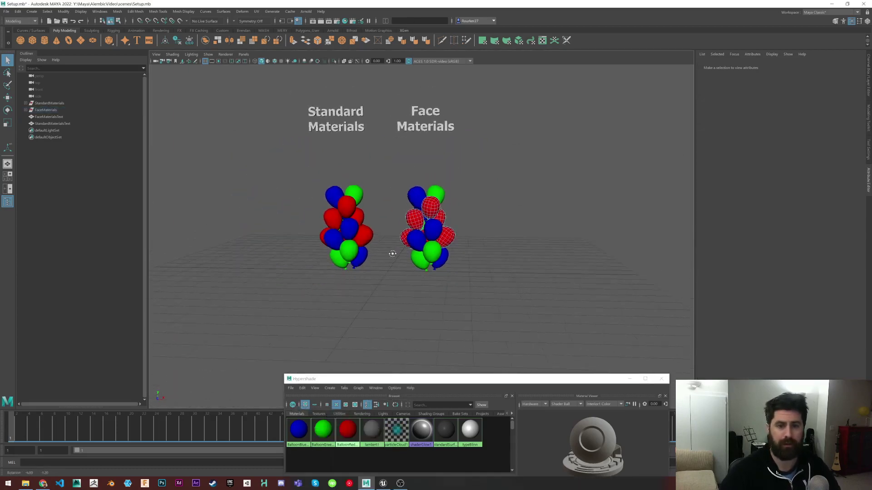
alt+middle_drag(391, 252, 436, 272)
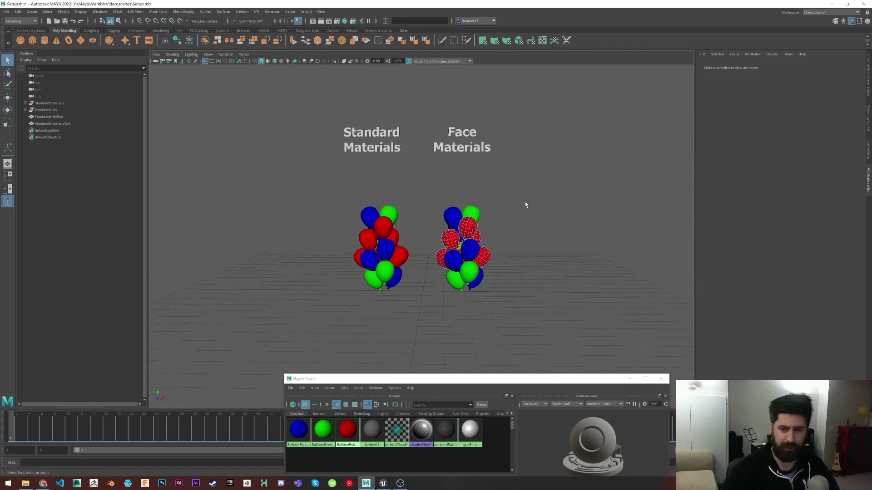
right_drag(525, 215, 558, 202)
click(523, 237)
alt+middle_drag(516, 241, 505, 237)
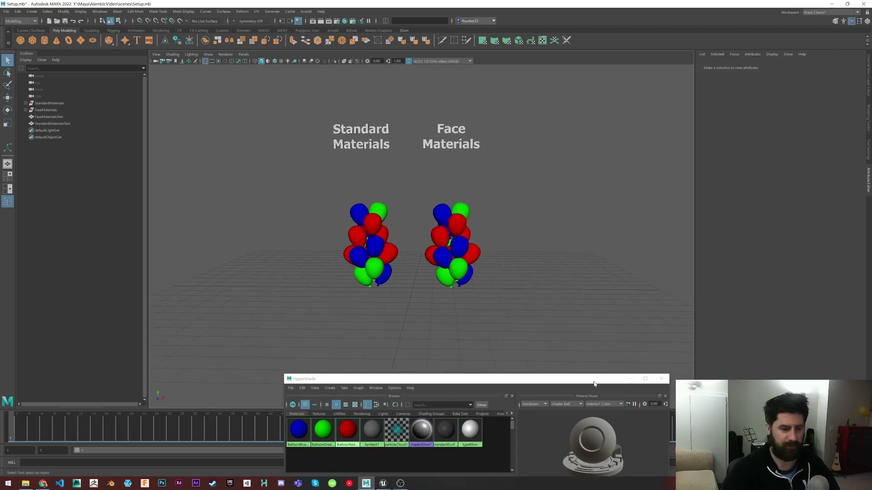
click(645, 379)
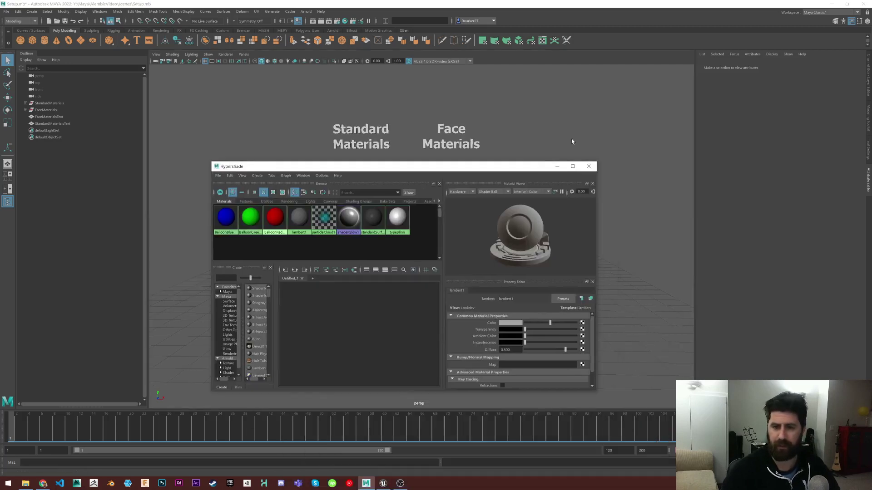
click(590, 168)
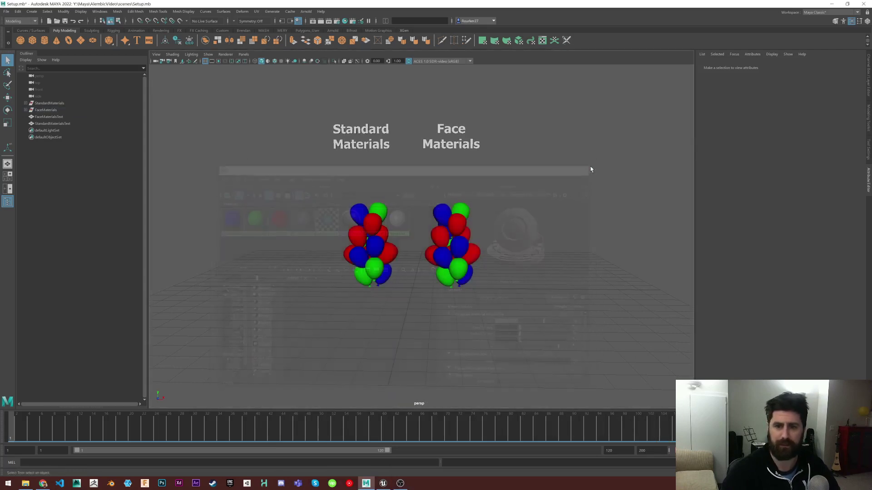
- Set the end of the playback range to frame 24
alt+middle_drag(412, 242, 430, 242)
alt+right_drag(395, 247, 516, 260)
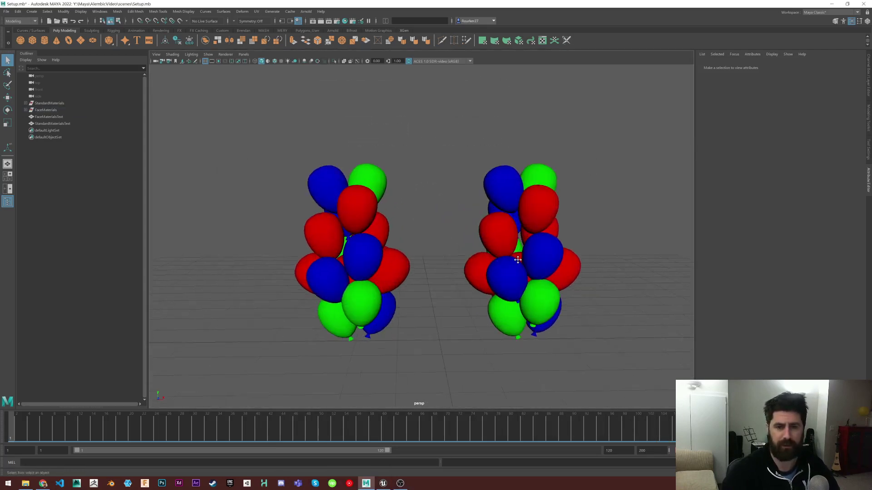
alt+drag(516, 261, 500, 262)
scroll(499, 262, down, 3)
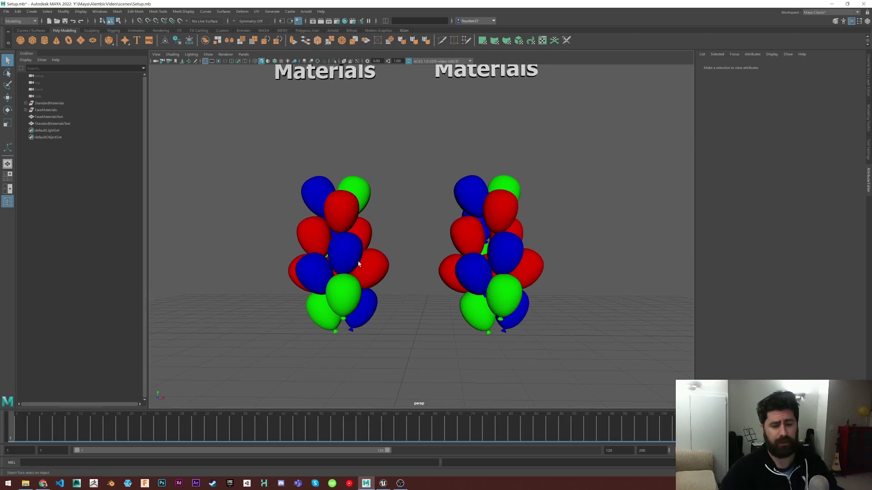
click(624, 451)
text(24)
key(Return)
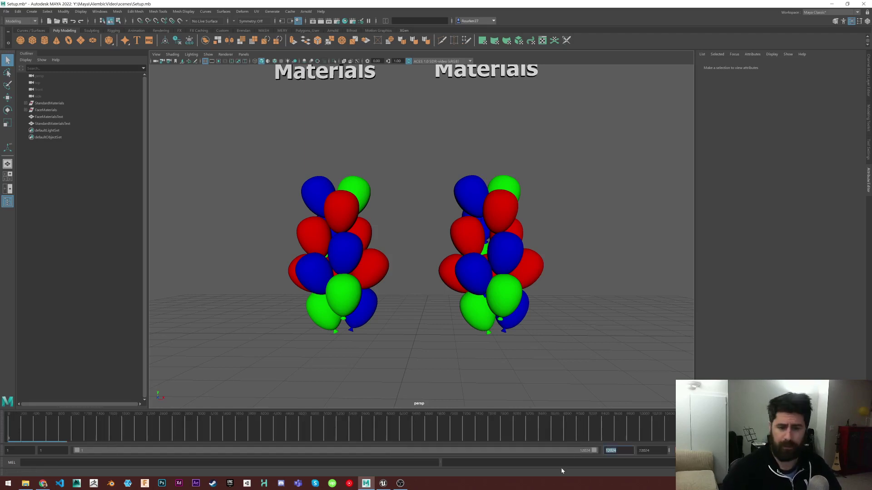
text(24)
key(Return)
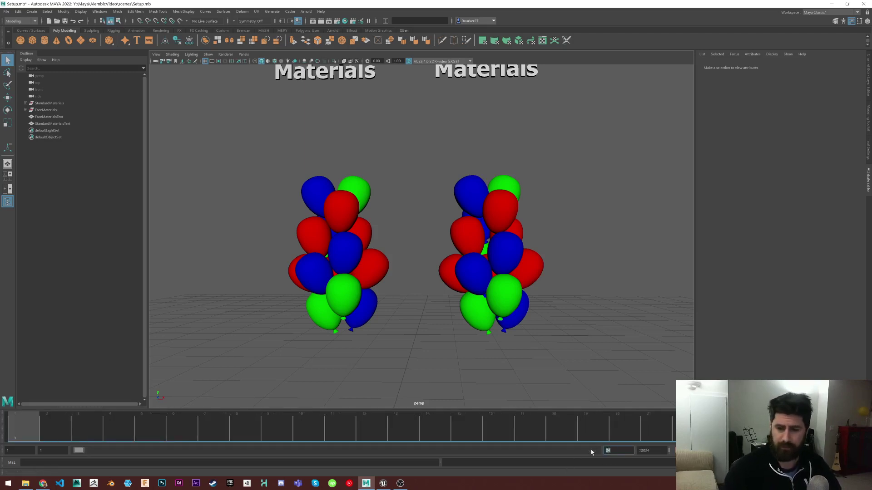
- Change the end of the playback range to frame 25
drag(56, 431, 169, 432)
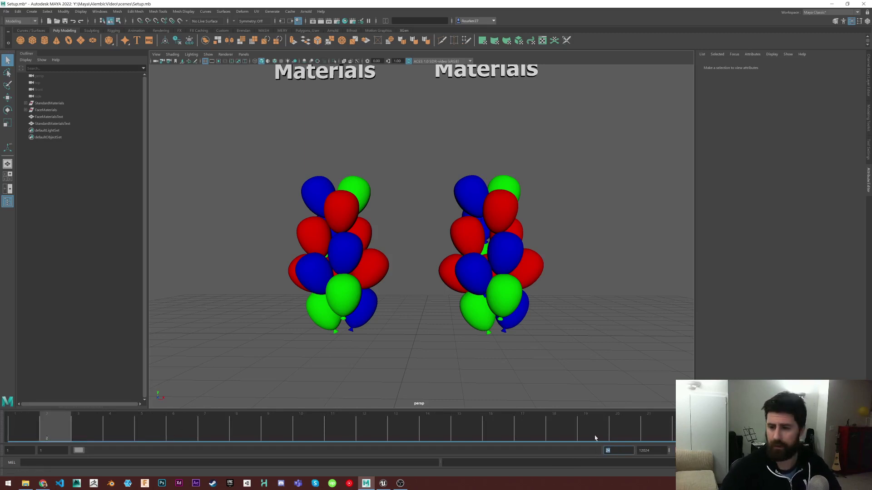
text(25)
key(Return)
- Select the StandardMaterials and FaceMaterials groups, go to frame 1 and show their transform channels
click(45, 103)
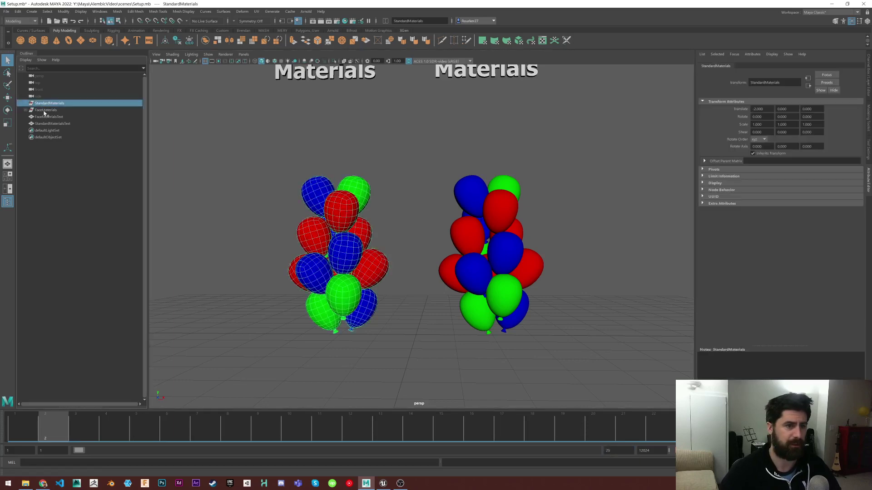
shift+click(44, 109)
key(f)
key(w)
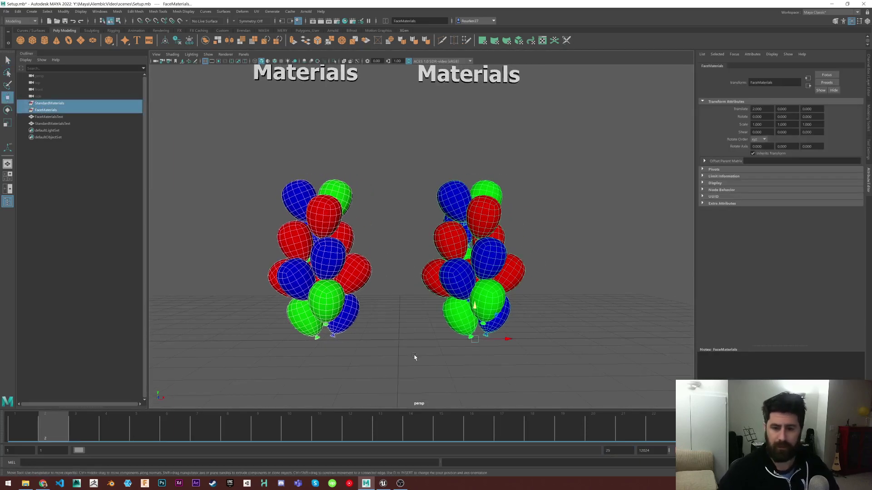
click(18, 426)
right_click(18, 426)
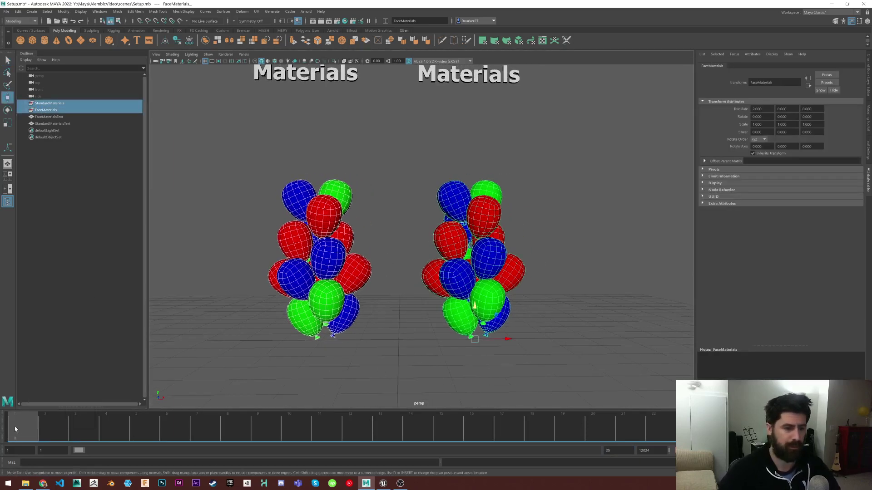
click(868, 79)
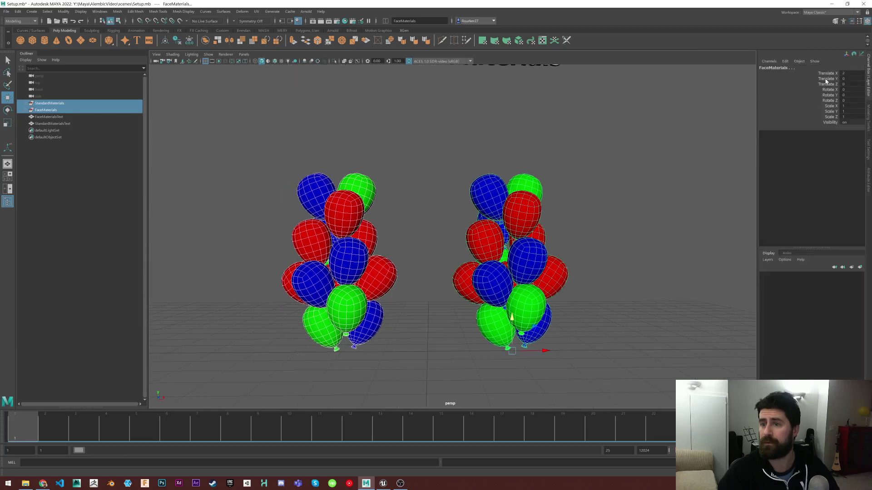
- Key the Translate Y channel of both selected balloon groups at frame 1
click(825, 79)
right_click(826, 79)
click(817, 93)
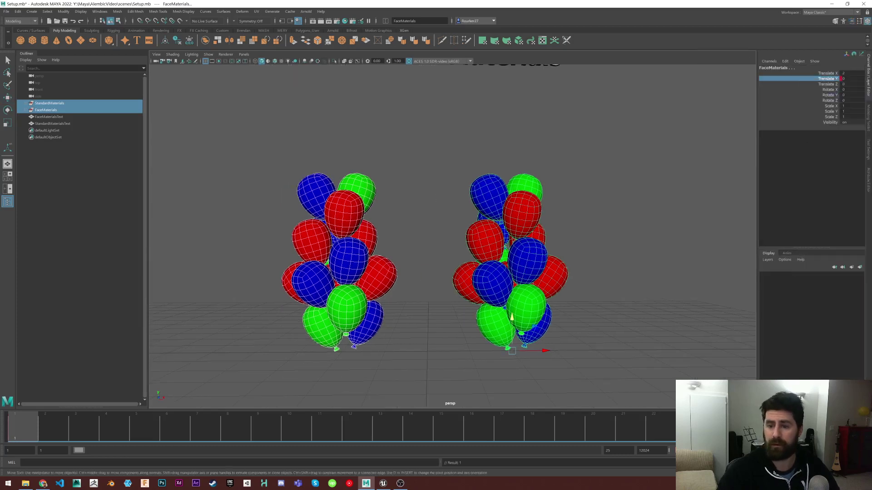
right_click(802, 80)
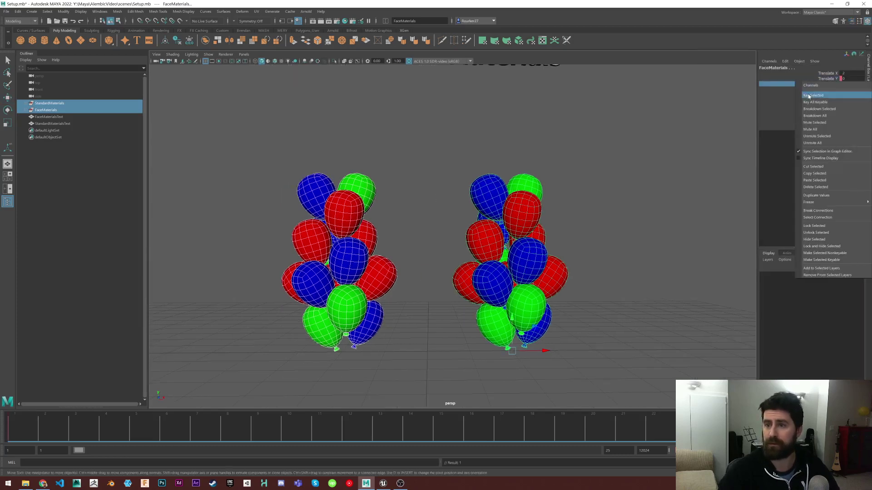
click(785, 79)
right_click(786, 79)
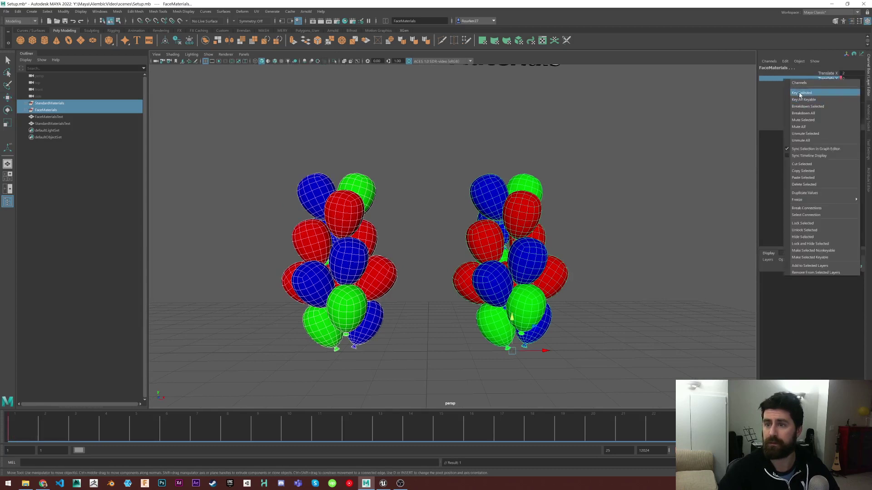
click(799, 94)
- At frame 12, set Translate Y of both balloon groups to 1.5 and key it
click(346, 430)
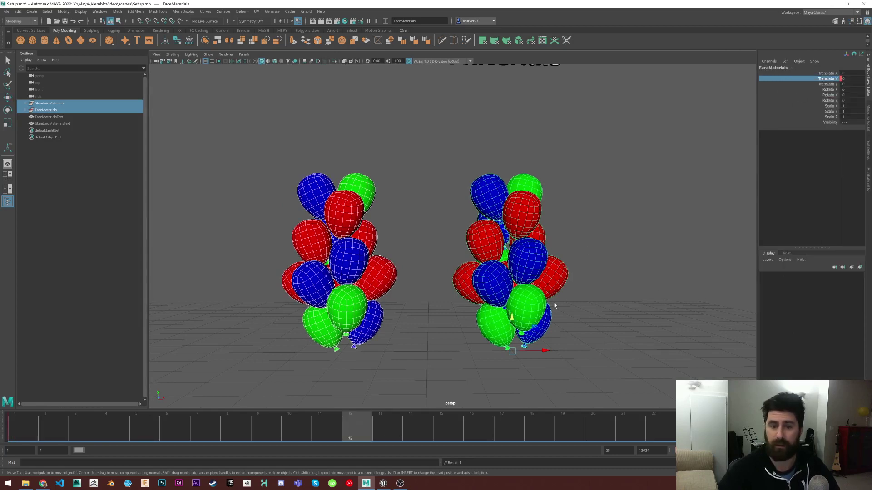
double_click(843, 79)
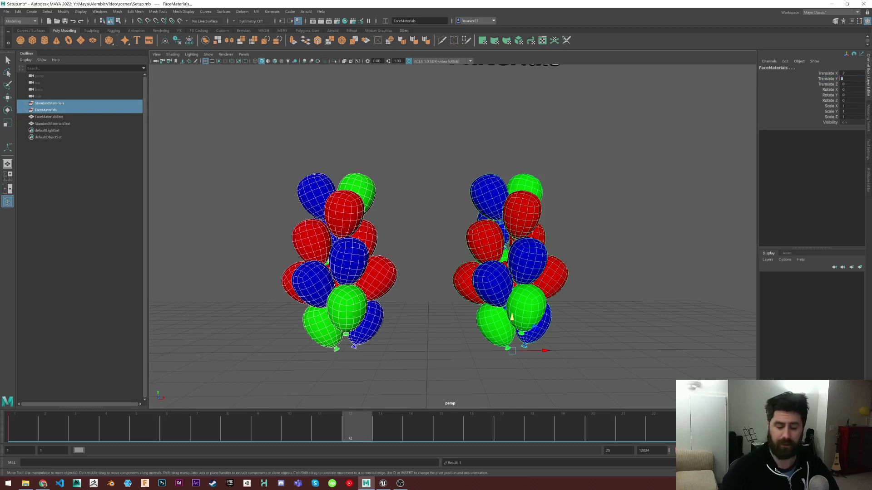
text(1.5)
key(Return)
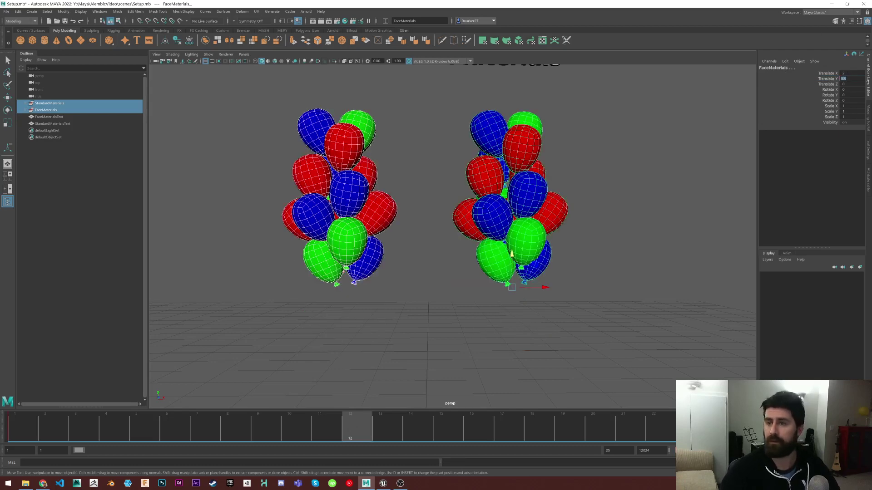
right_click(826, 80)
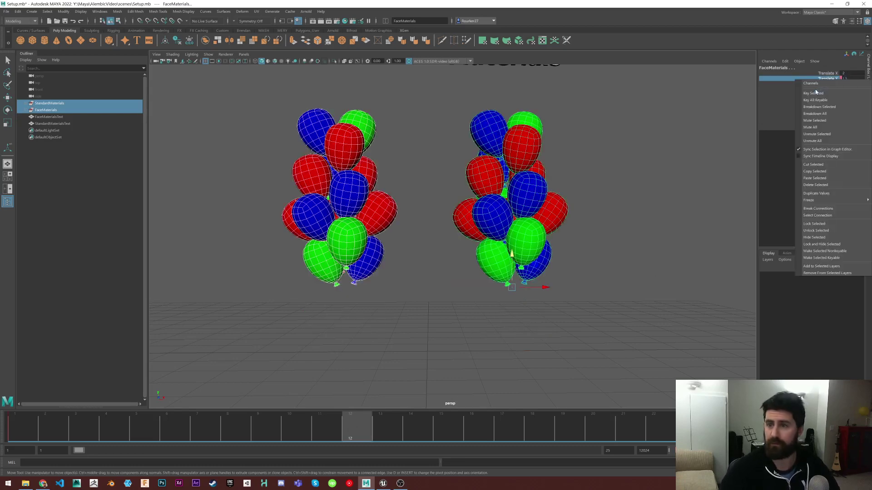
click(812, 94)
- Set the playback range to end at frame 24 and return to frame 1 with both clusters and their labels framed
drag(614, 451, 589, 452)
text(24)
key(Return)
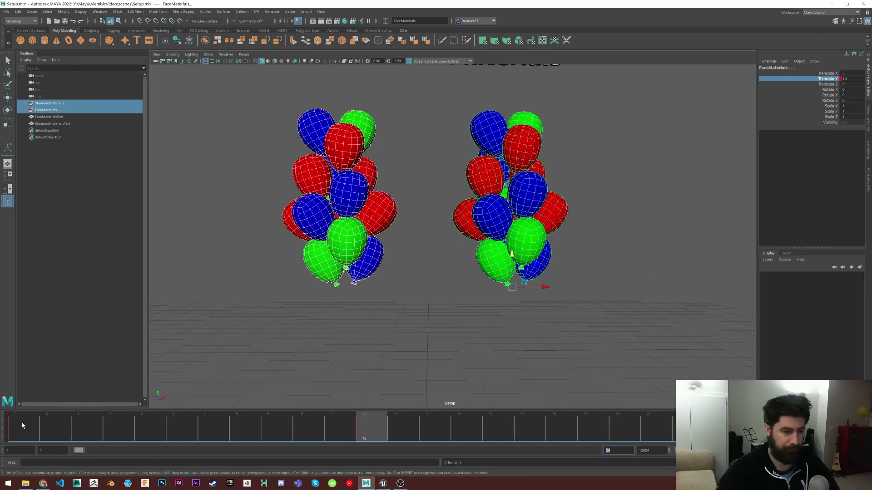
mouse_move(22, 424)
mouse_down()
mouse_move(568, 420)
mouse_move(14, 421)
mouse_up()
scroll(335, 372, down, 6)
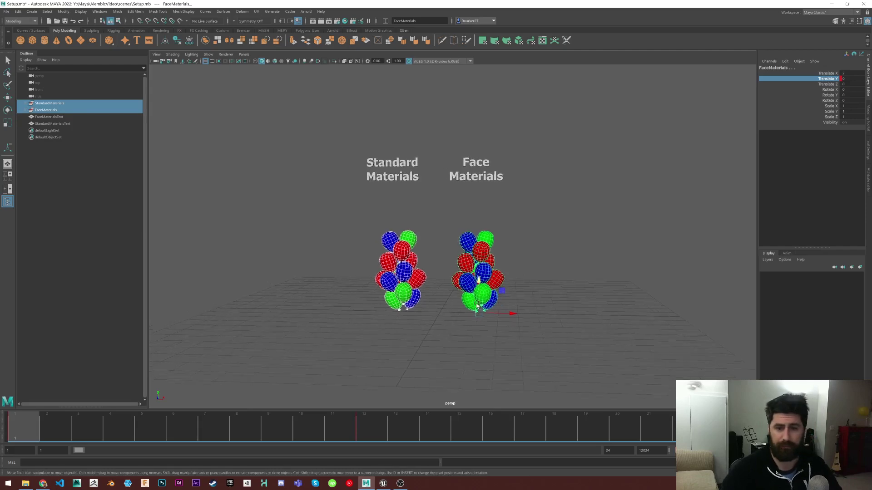
scroll(461, 290, up, 4)
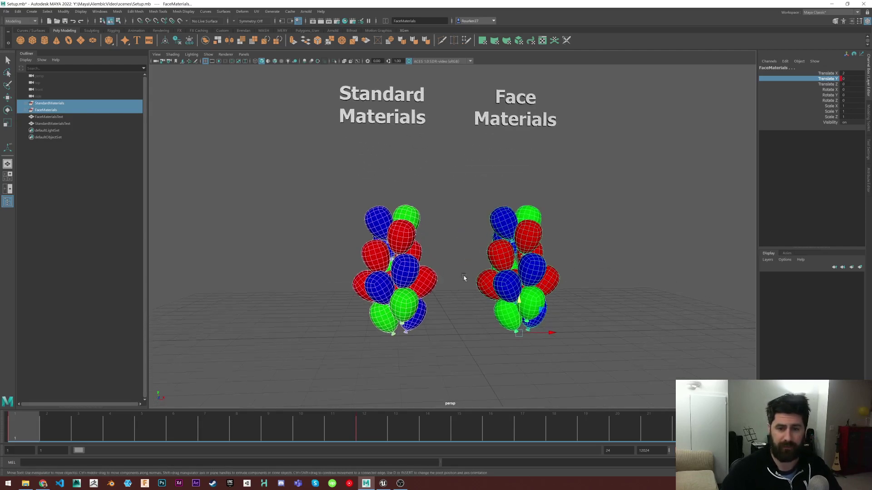
alt+middle_drag(463, 275, 462, 277)
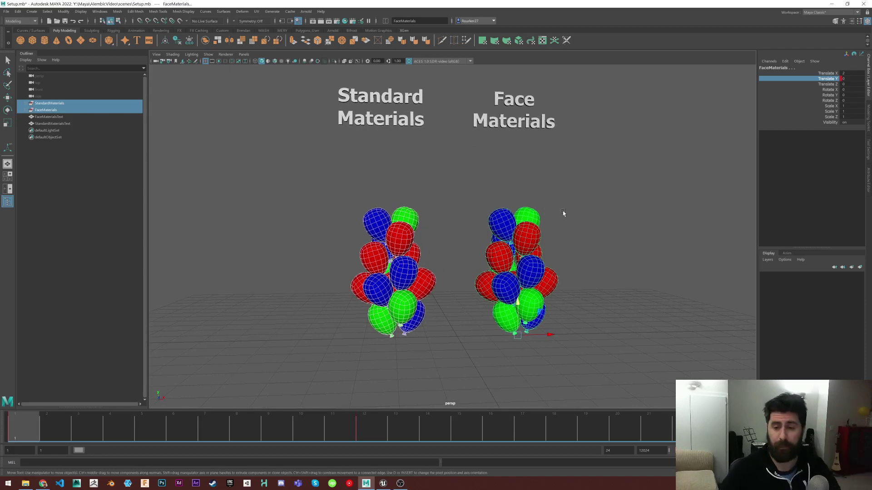
- Clear the selection and save the scene under the new name Setup_MATs.mb
right_click(600, 246)
click(608, 280)
alt+drag(607, 280, 591, 267)
click(6, 11)
click(32, 48)
click(73, 196)
text(_MATs.mb)
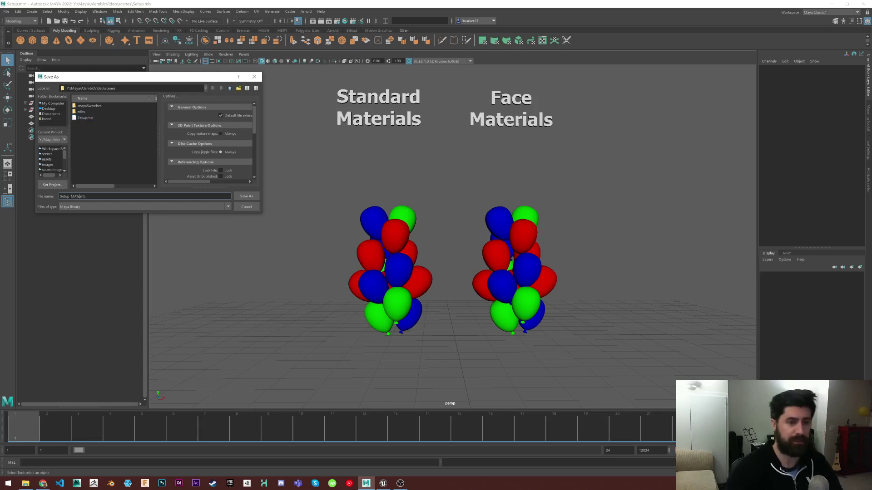
click(248, 197)
- Select all balloons of the Standard Materials cluster and open the options for exporting the selection to Alembic
key(w)
alt+drag(542, 236, 527, 256)
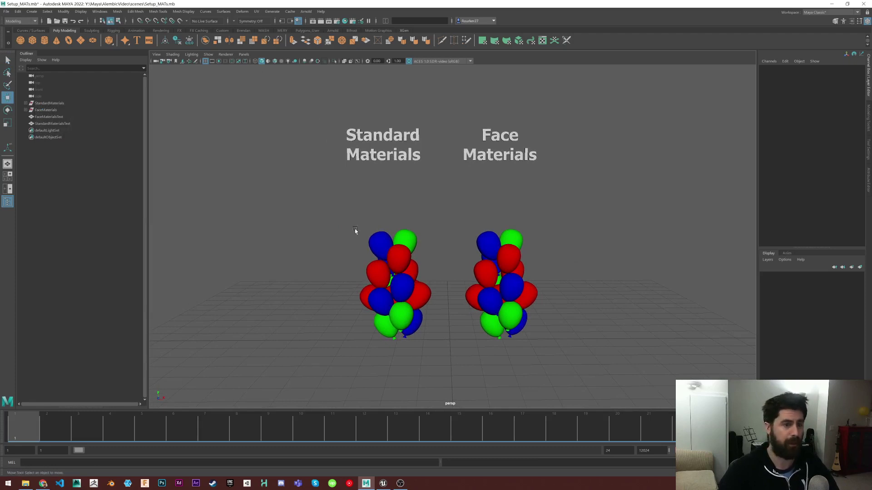
drag(316, 206, 438, 346)
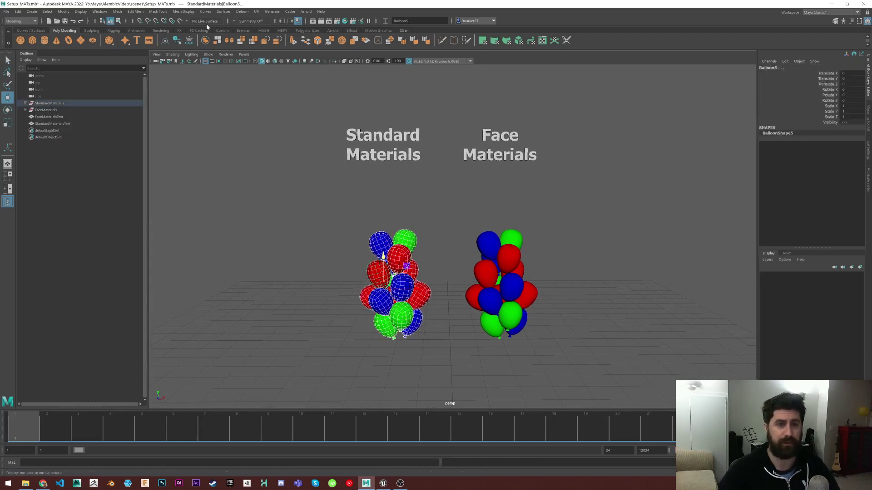
click(290, 11)
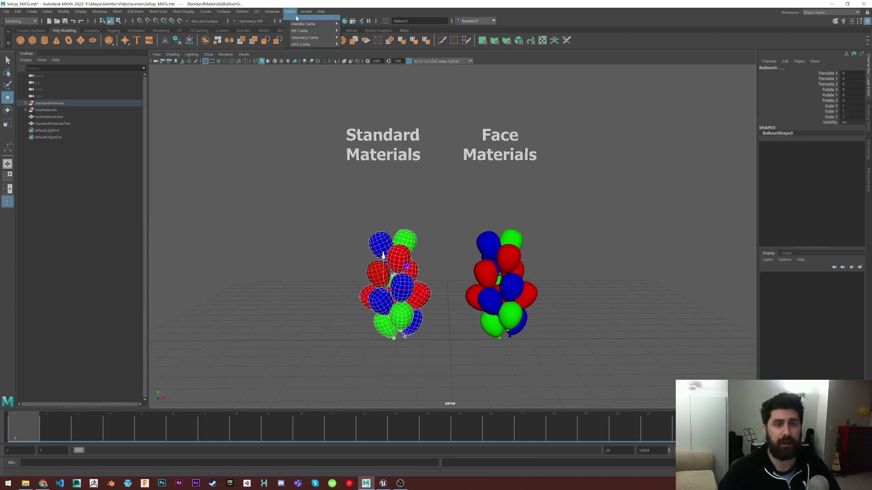
mouse_move(313, 24)
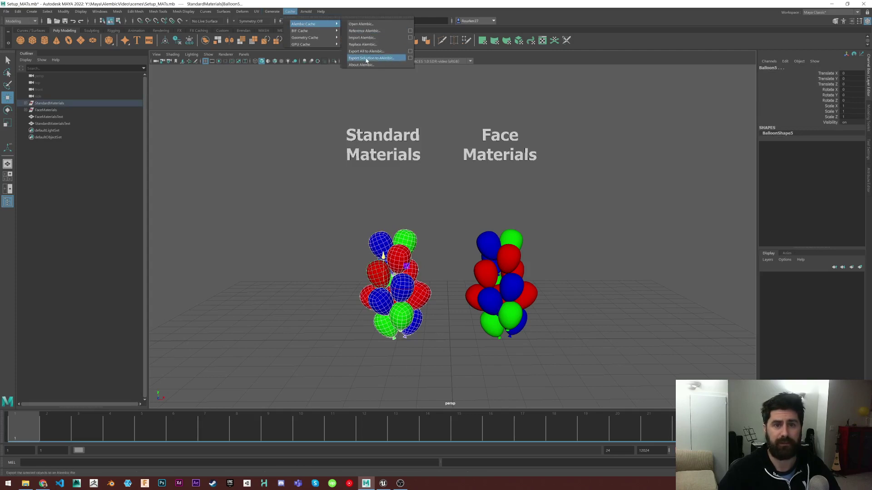
click(411, 60)
drag(218, 142, 245, 99)
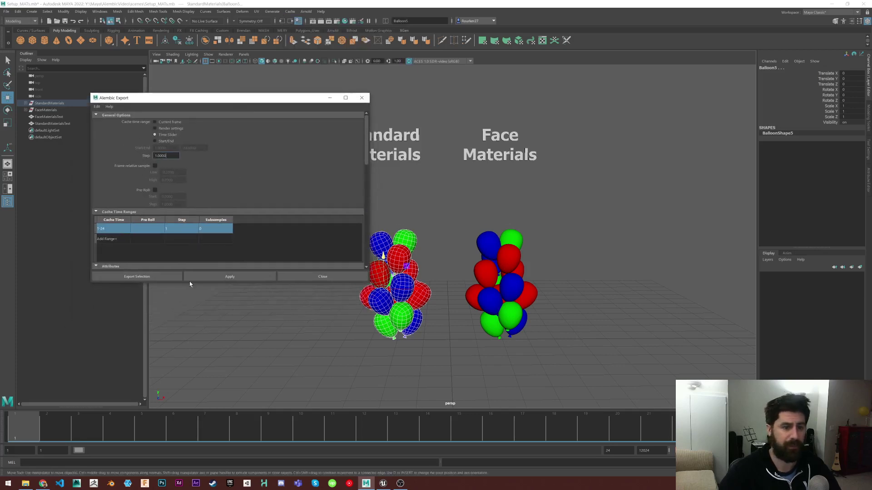
- Review the advanced Alembic export options, especially UV Write, Write Face Sets, World Space and Write UV Sets
scroll(218, 218, down, 10)
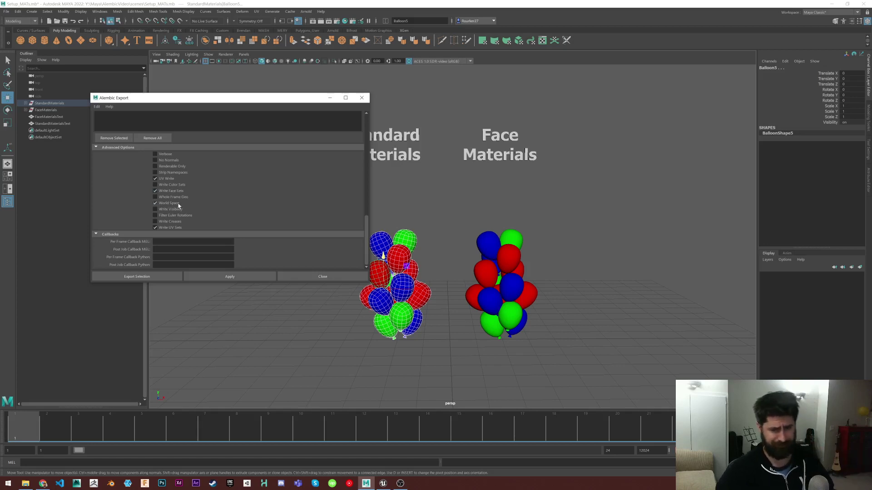
click(155, 227)
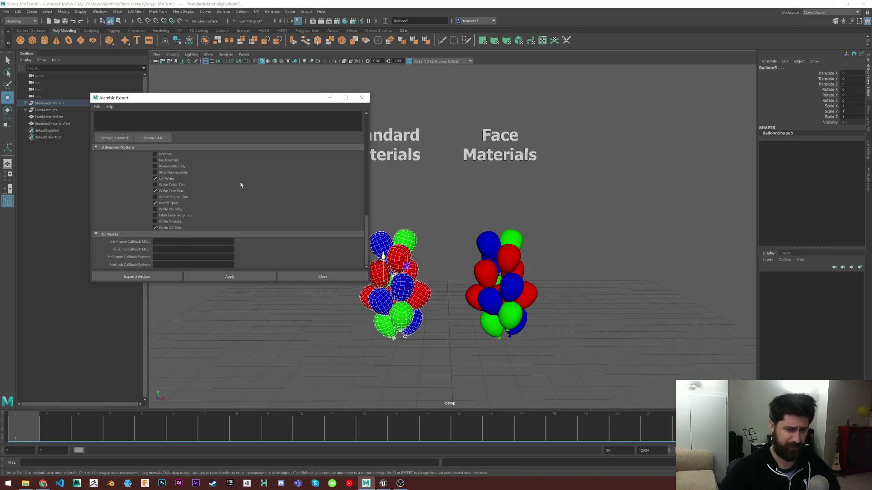
drag(238, 99, 305, 97)
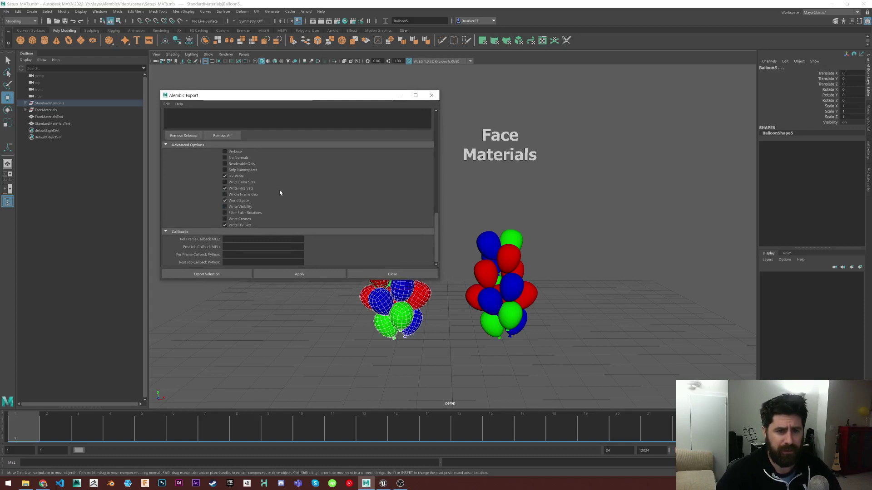
click(224, 187)
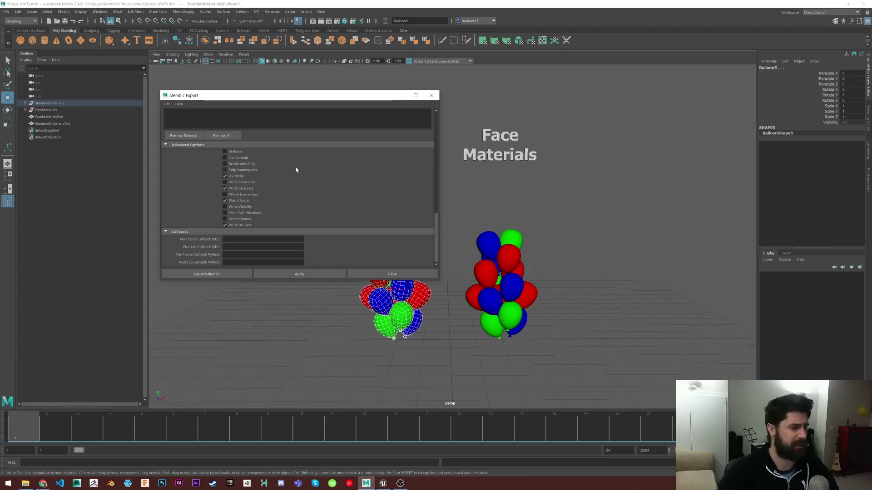
click(224, 176)
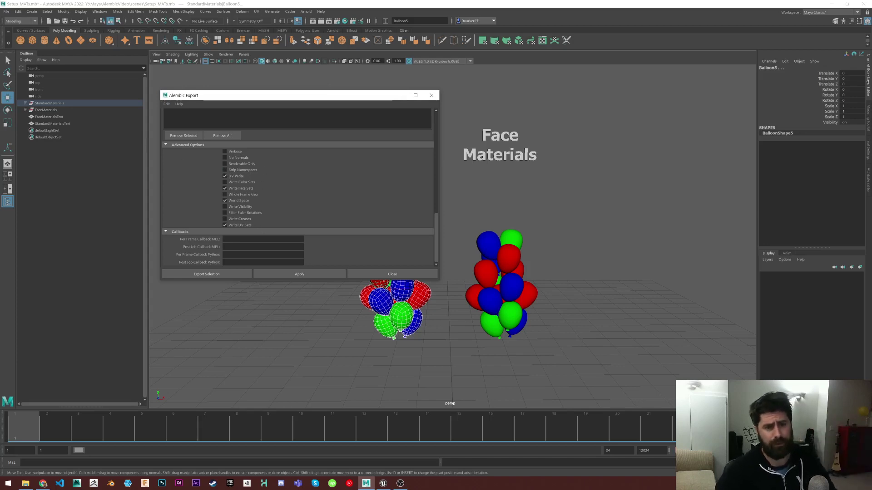
- Start exporting the selected Standard Materials cluster and choose Balloons_StandardMATs.abc in the cache/alembic folder as its file name
click(201, 274)
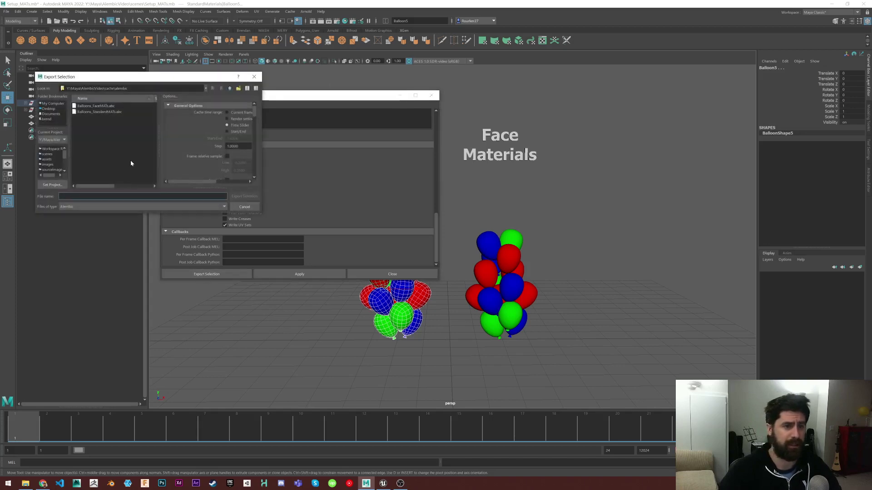
click(93, 105)
click(88, 112)
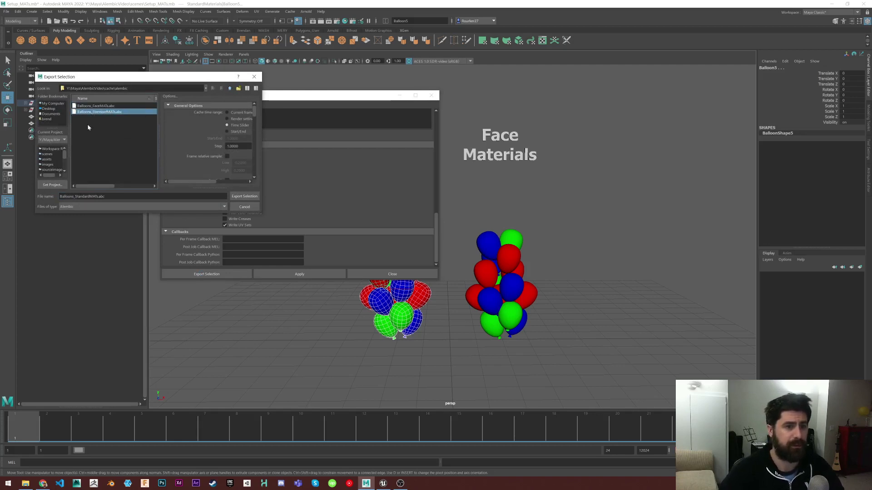
drag(136, 89, 63, 91)
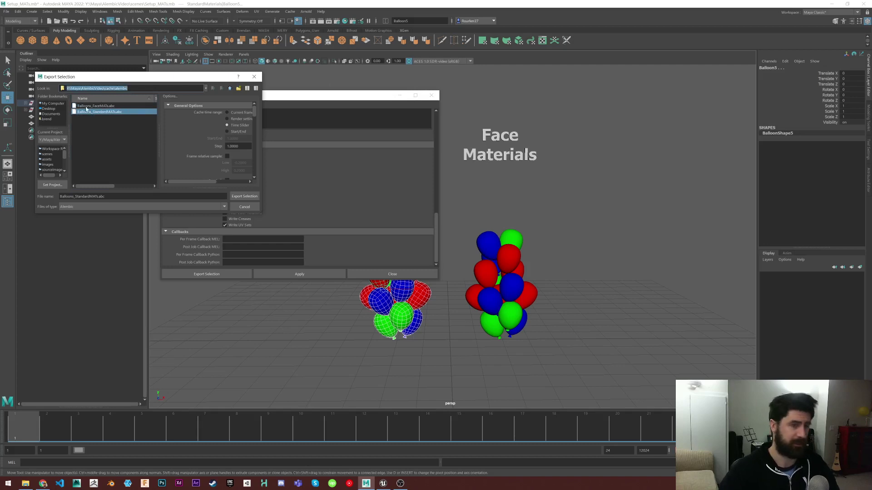
- Delete both old balloon caches from the alembic folder in File Explorer and complete the export as Balloons_StandardMATs.abc in Maya
click(25, 483)
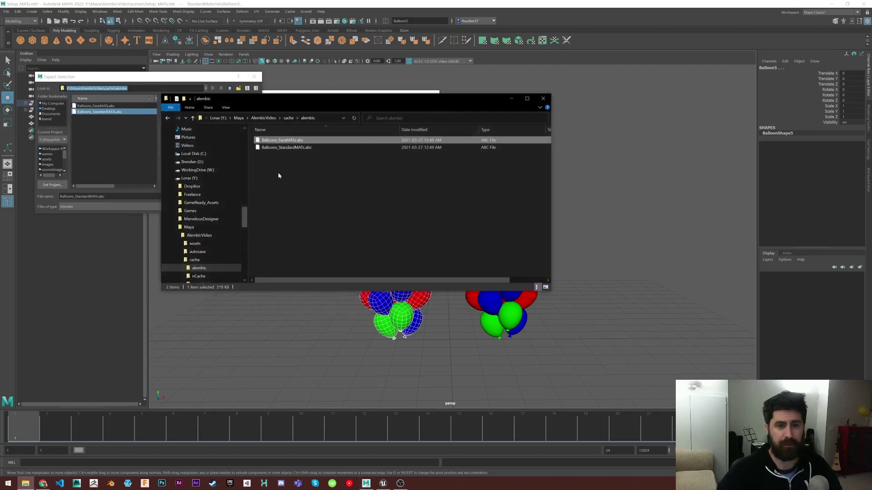
drag(292, 184, 281, 142)
key(Delete)
click(543, 99)
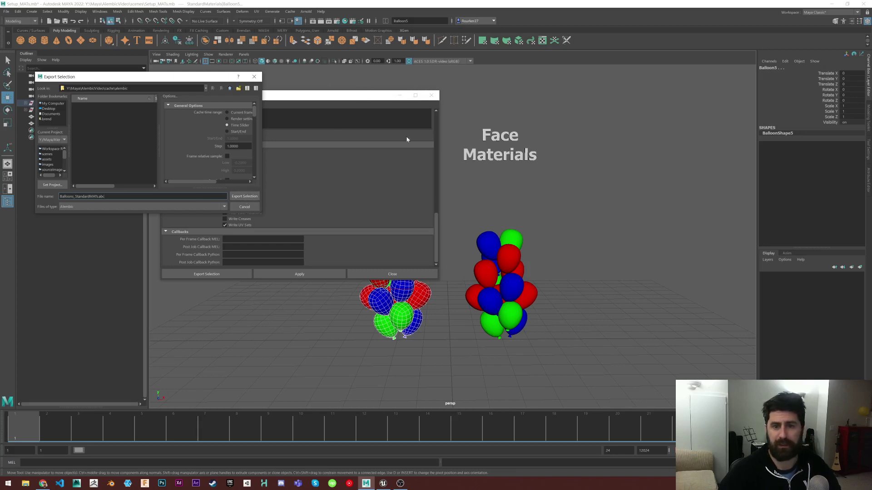
click(244, 197)
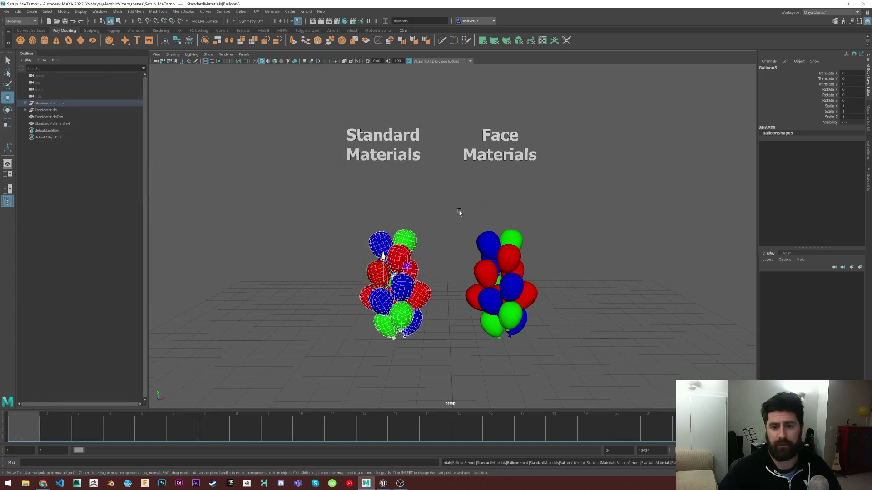
- Select the Face Materials balloons and check the general and advanced options for exporting the selection to Alembic
click(507, 273)
click(7, 11)
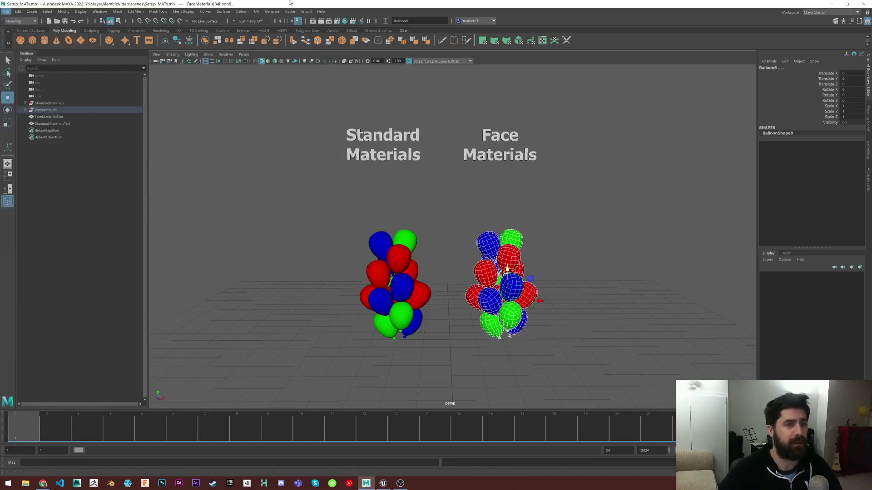
mouse_move(302, 25)
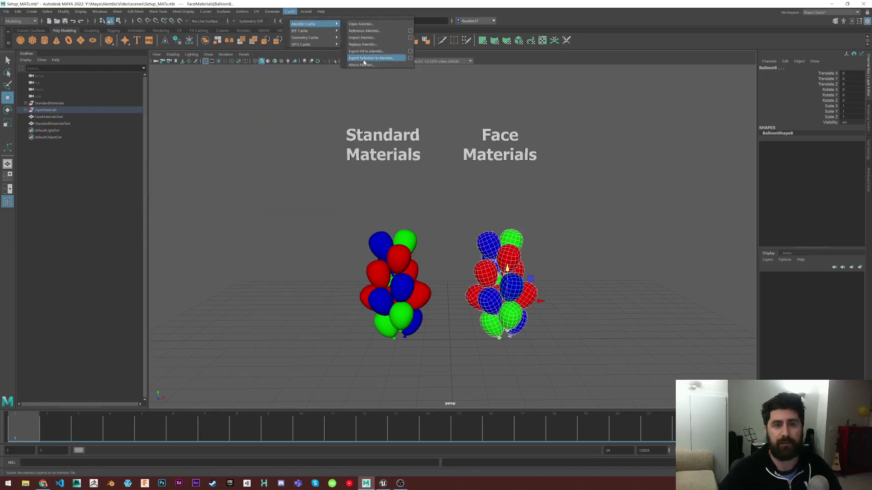
click(410, 58)
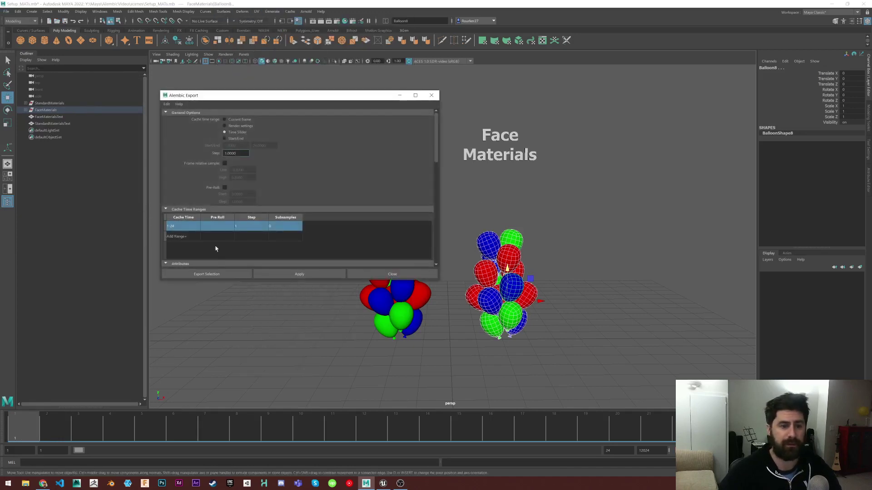
scroll(216, 224, down, 10)
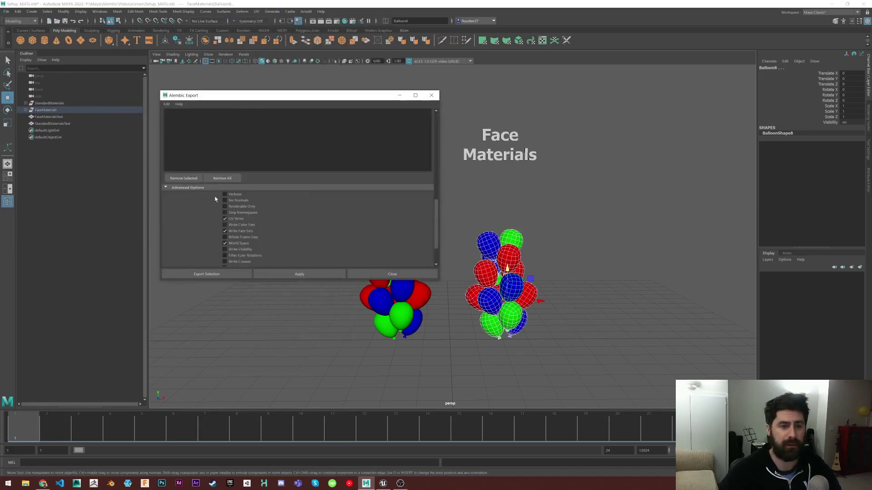
- Export the selected Face Materials cluster to the alembic folder as Balloons_FaceMATs.abc
click(207, 274)
click(96, 106)
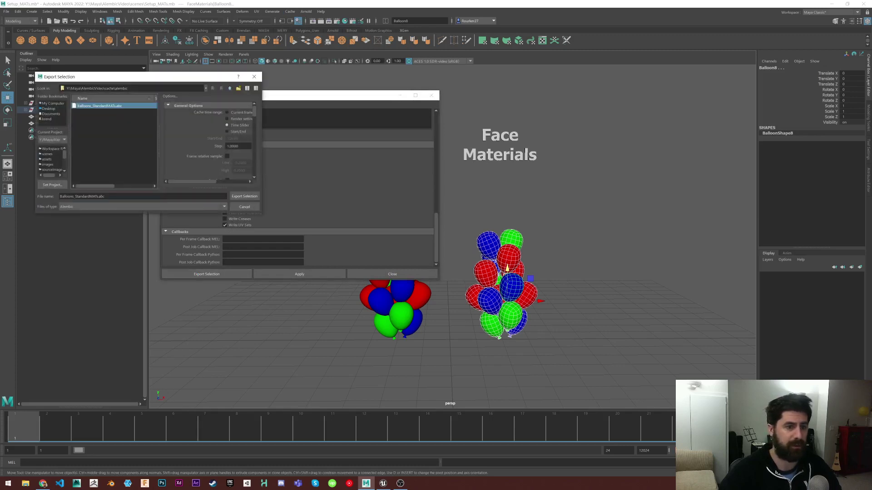
drag(90, 196, 77, 196)
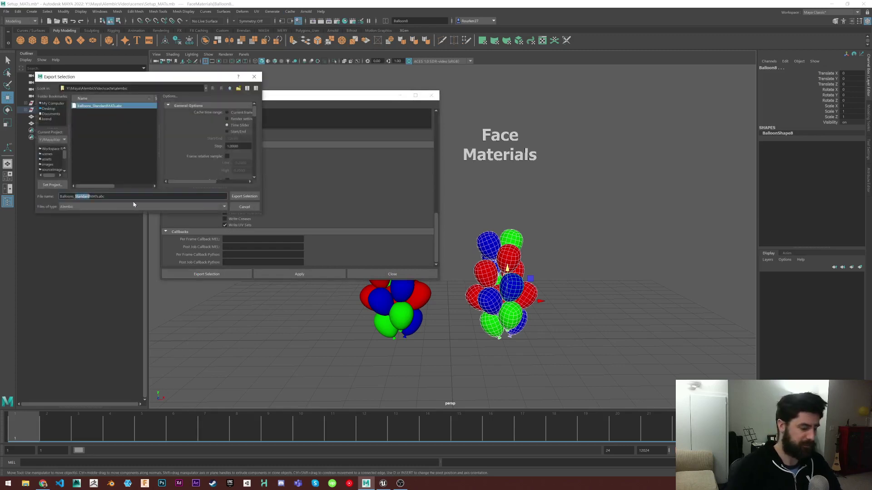
text(Face)
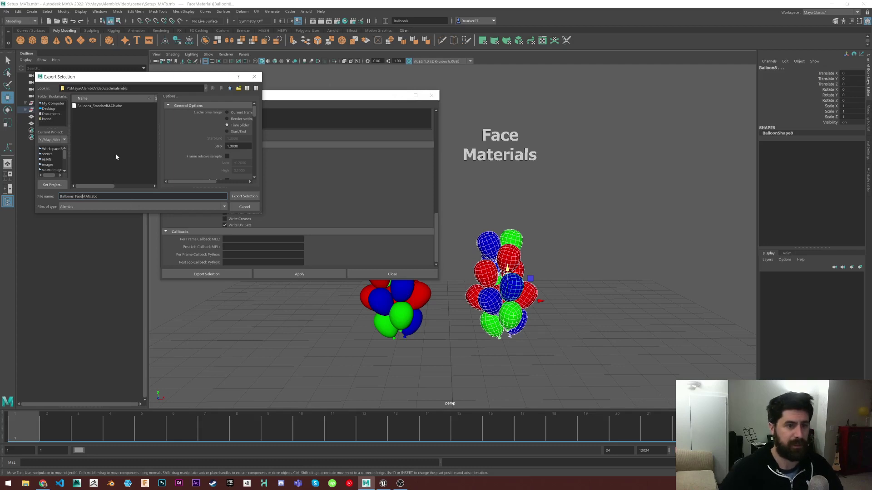
click(245, 198)
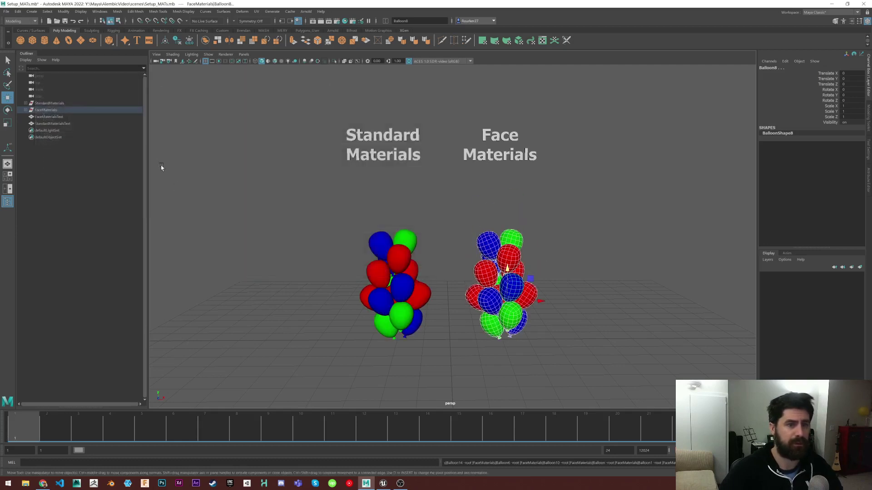
- Check both exported caches in Maya/AlembicVideo/cache/alembic on the Y: drive in File Explorer, and return to Maya
click(26, 483)
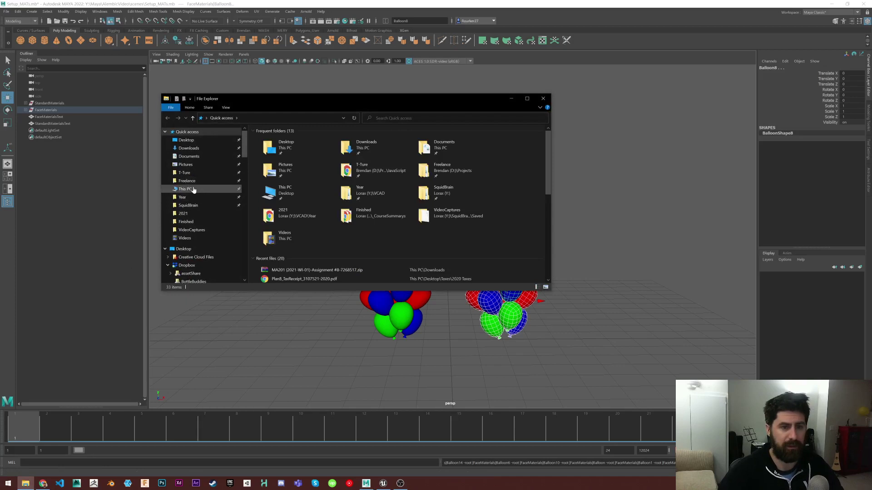
click(193, 189)
double_click(291, 230)
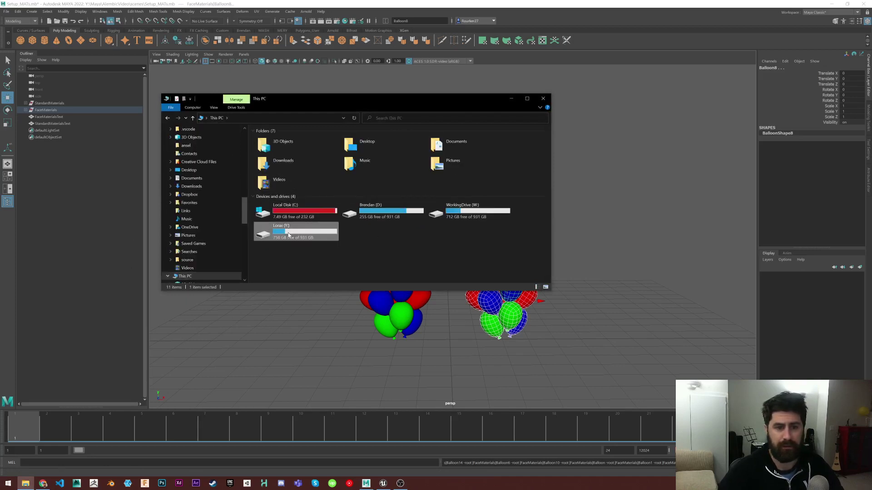
click(269, 177)
double_click(269, 180)
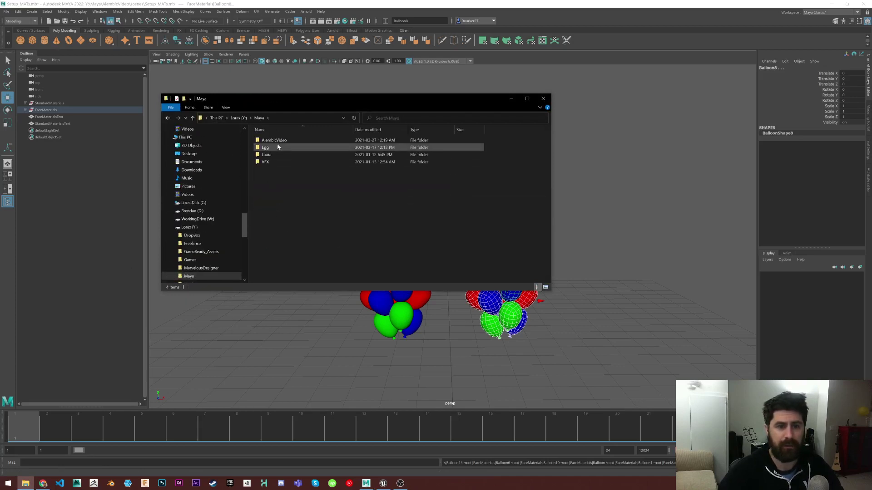
double_click(277, 142)
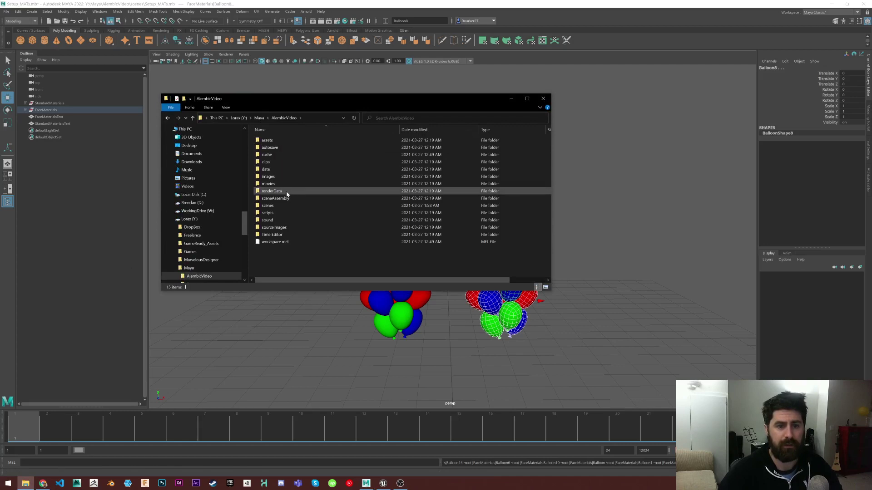
double_click(272, 154)
double_click(287, 142)
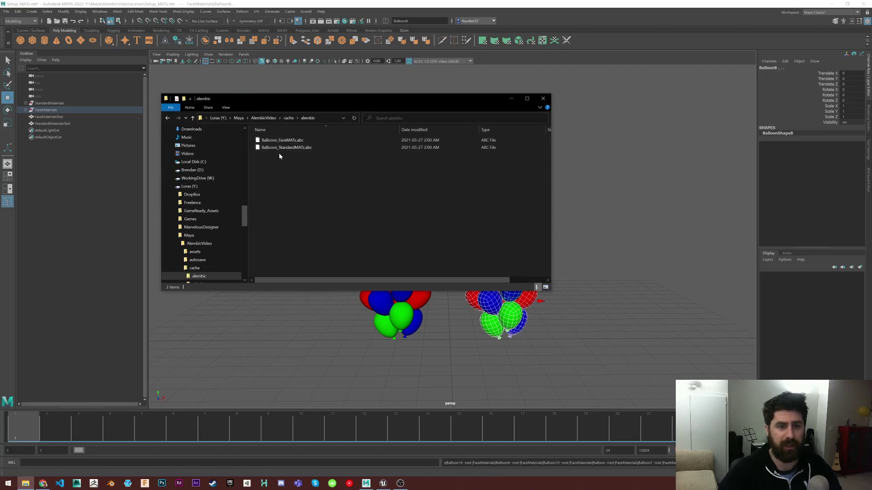
drag(356, 101, 353, 120)
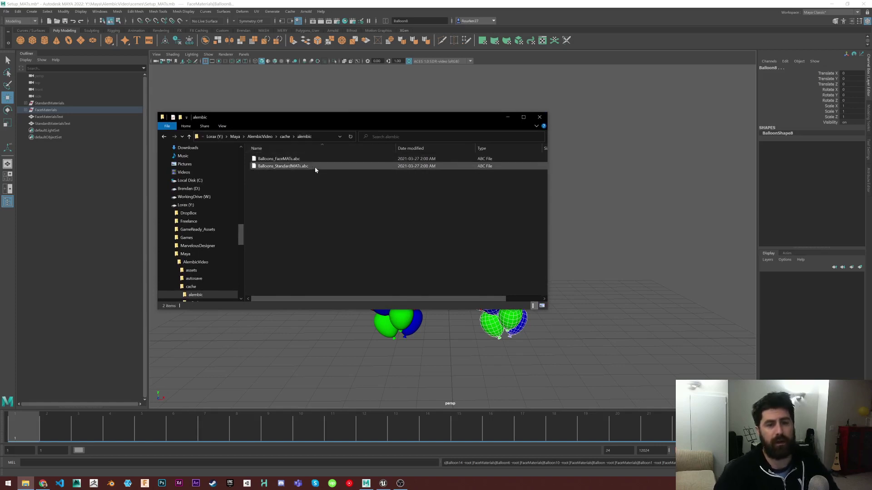
drag(355, 117, 357, 155)
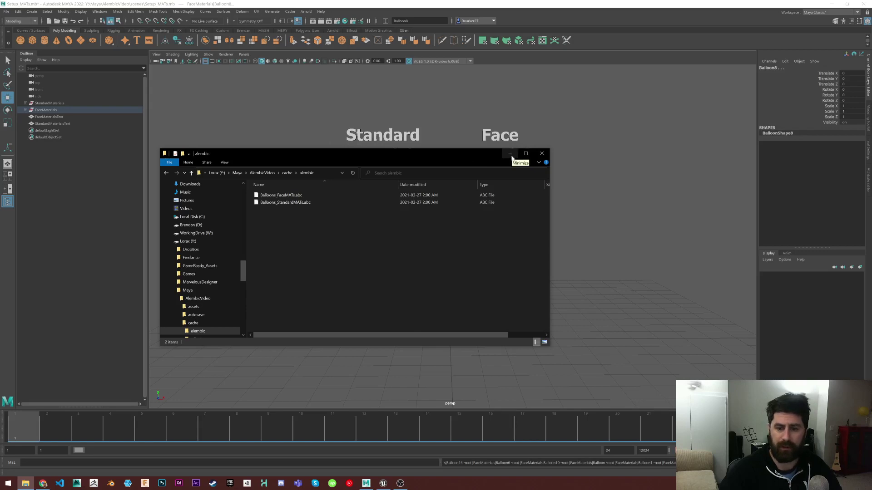
click(510, 154)
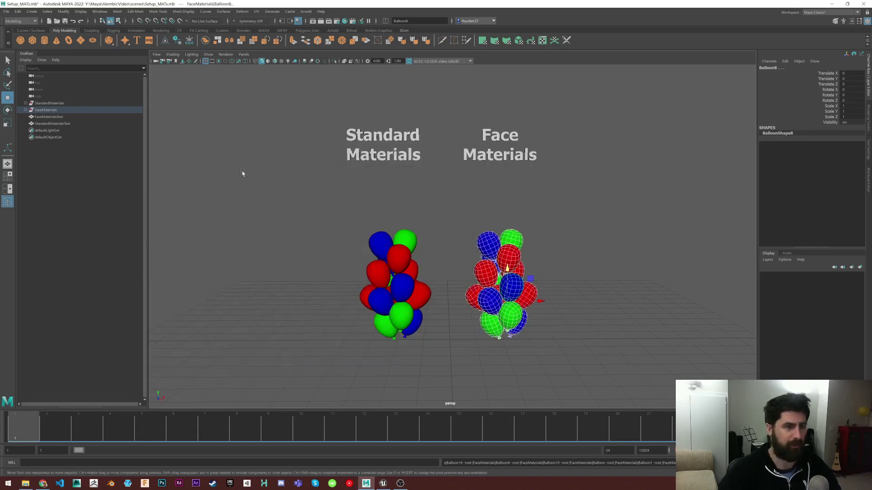
- Open the Hypershade and graph the input and output connections of BalloonBlueMAT and BalloonGreenMAT one after the other
click(345, 21)
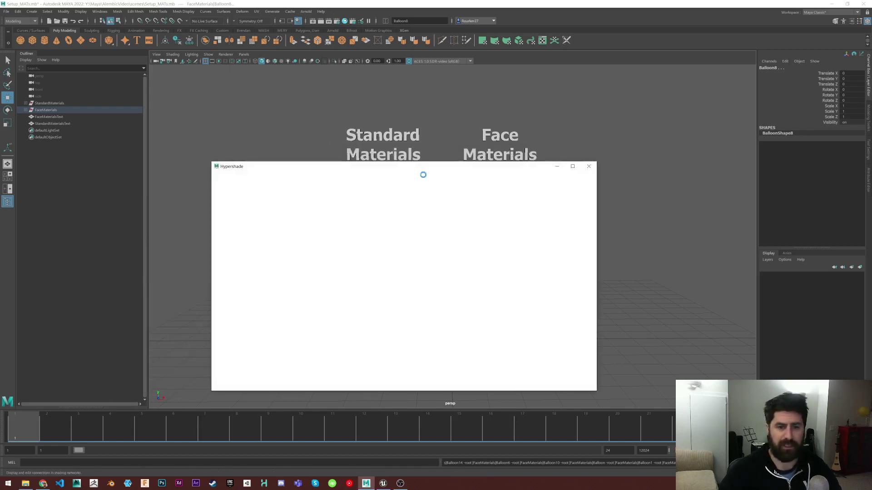
drag(399, 174, 366, 132)
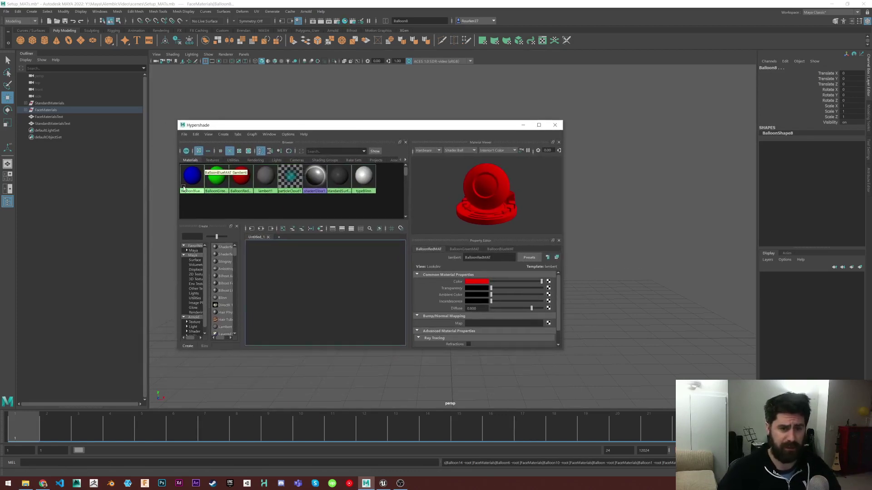
click(192, 177)
click(261, 229)
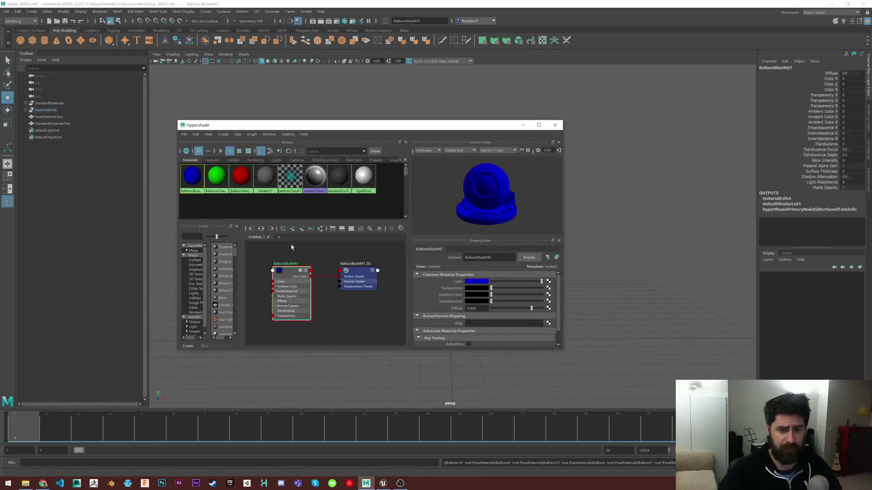
click(221, 190)
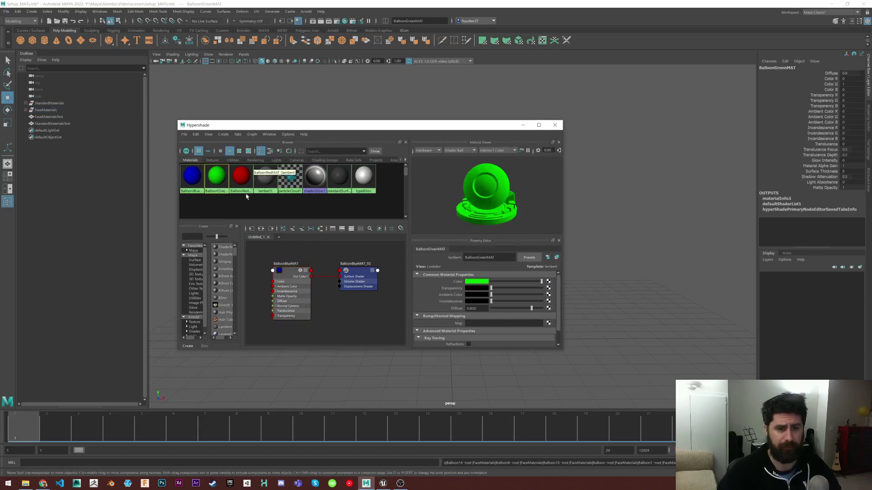
click(262, 229)
- Try to graph the connections of the red, green and blue balloon materials together
click(241, 177)
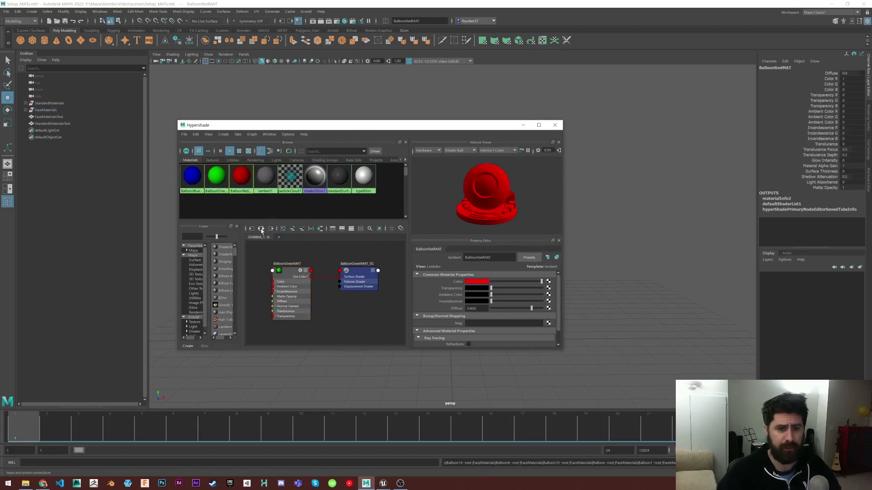
shift+click(221, 178)
shift+click(193, 177)
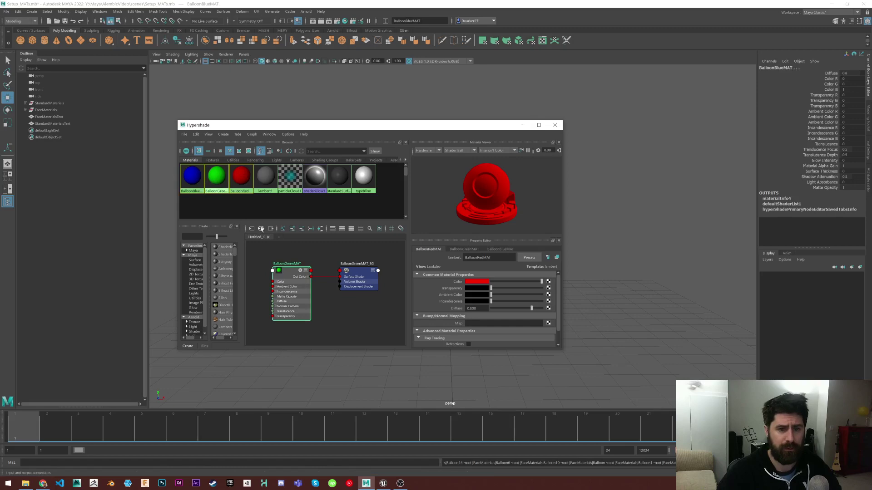
click(261, 229)
- Maximize the Hypershade and graph the blue, red and green balloon materials with their shading groups
drag(360, 128, 350, 58)
double_click(350, 57)
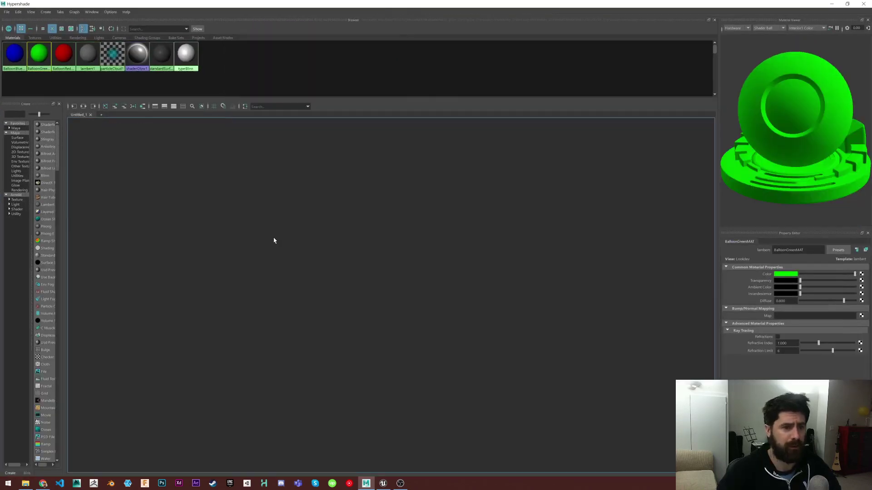
click(20, 61)
shift+click(60, 59)
shift+click(47, 59)
click(84, 106)
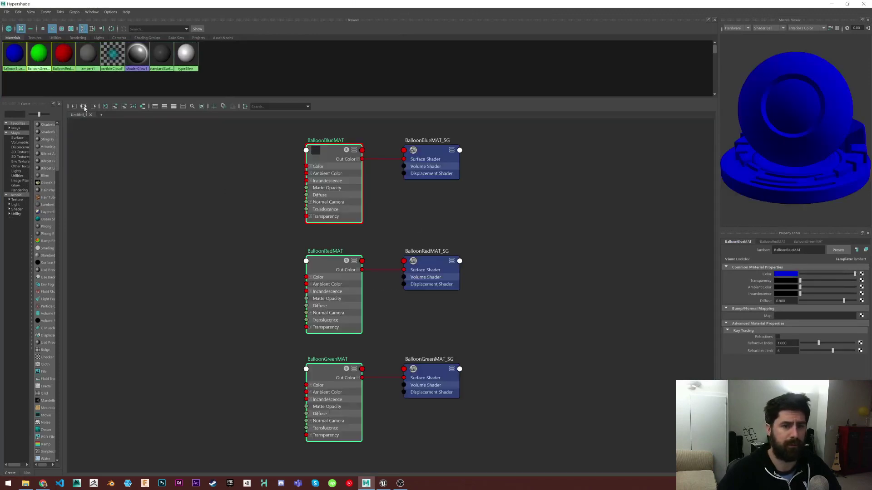
- Compare the blue, red and green balloon material names with their shading group names, examining the _SG suffix
click(513, 218)
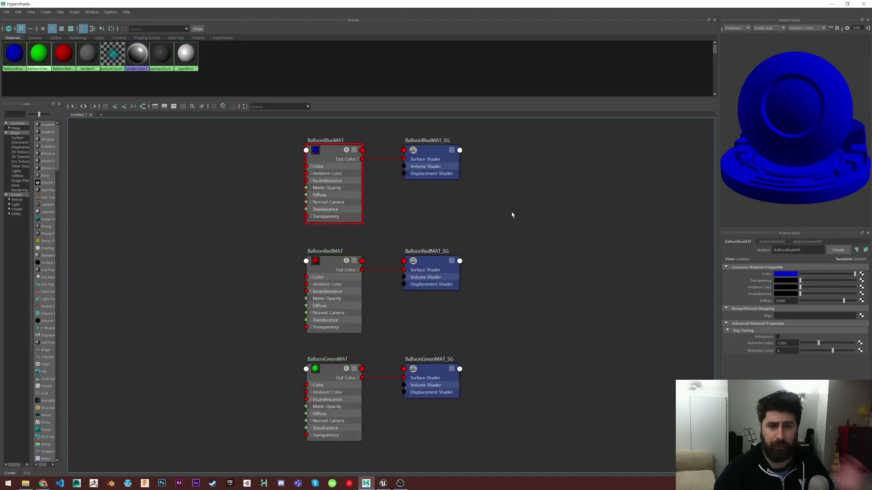
click(328, 140)
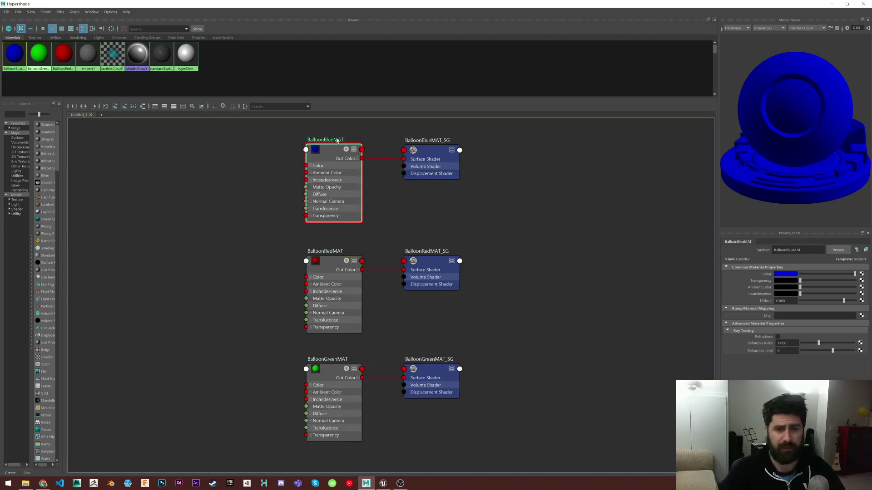
double_click(426, 140)
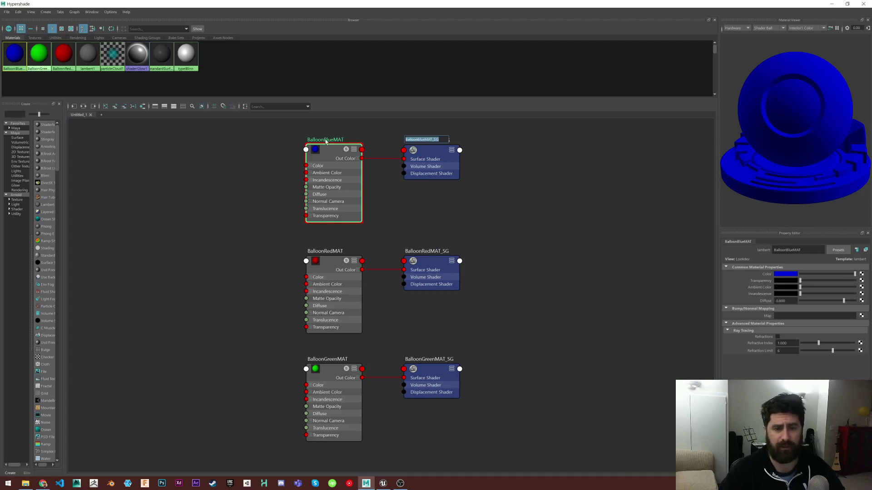
drag(433, 140, 386, 142)
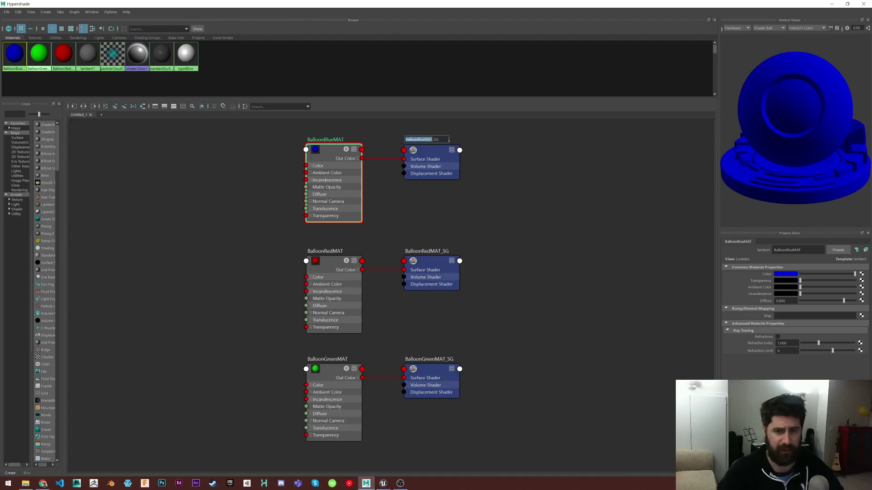
click(433, 140)
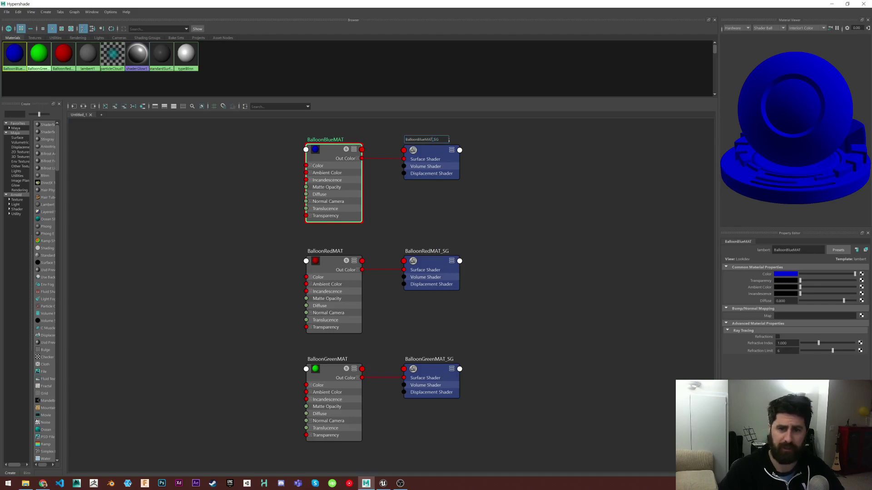
drag(433, 139, 458, 134)
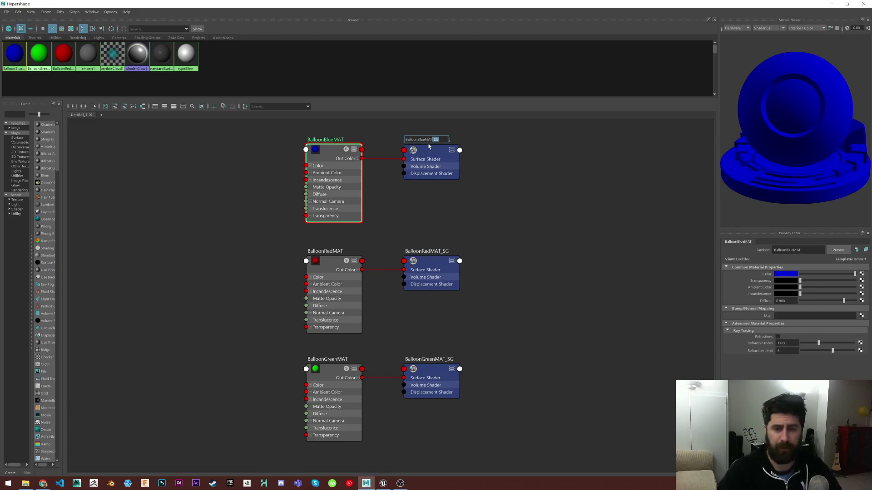
double_click(424, 250)
click(427, 360)
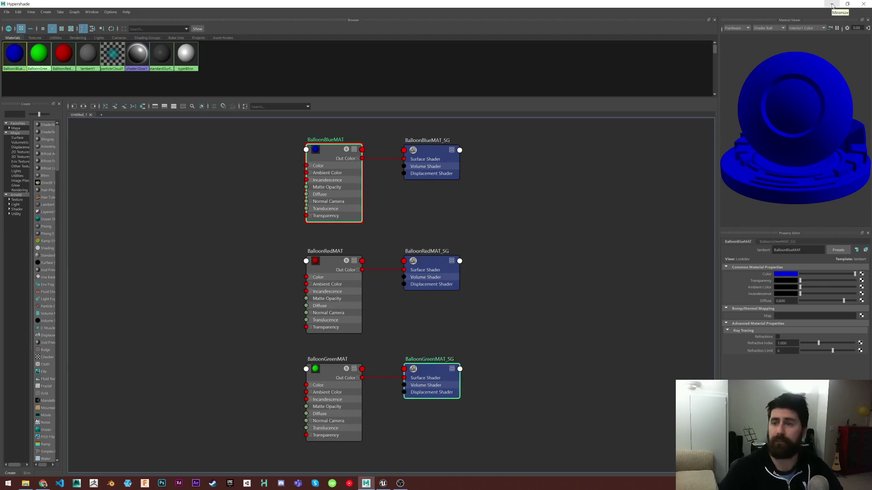
- Minimize the Hypershade, switch to Unreal Engine and check the three balloon material names in the Content/Materials/Balloon folder
click(832, 6)
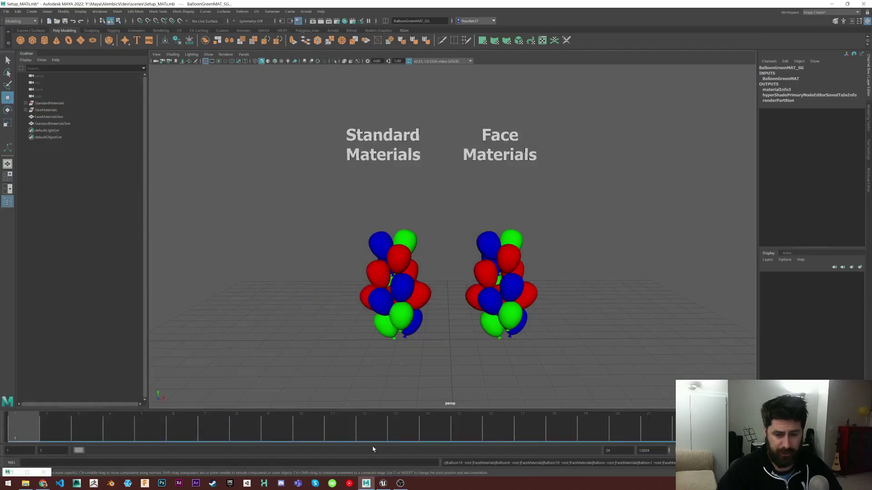
click(382, 484)
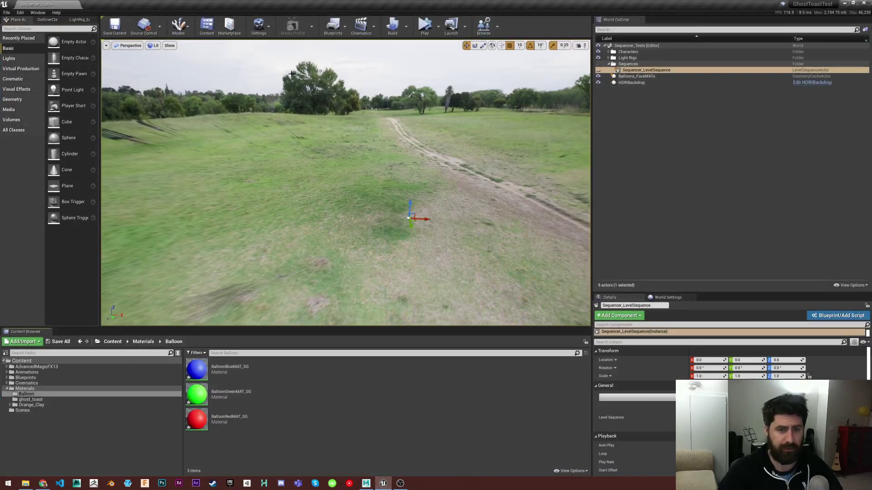
click(226, 368)
key(Down)
key(Down)
click(207, 452)
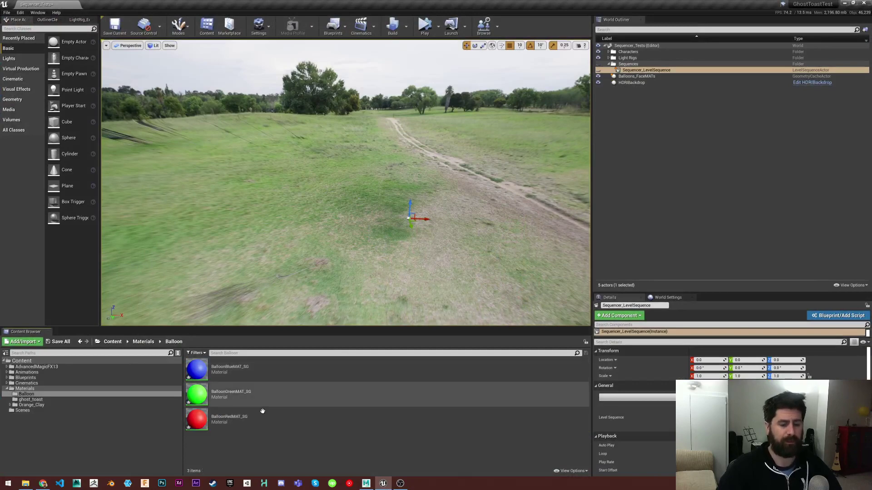
- Import Balloons_StandardMATs.abc from File Explorer into the Balloon folder as a Geometry Cache with frame end 24, Flatten Tracks and Find Materials on, and X rotation 90
click(26, 483)
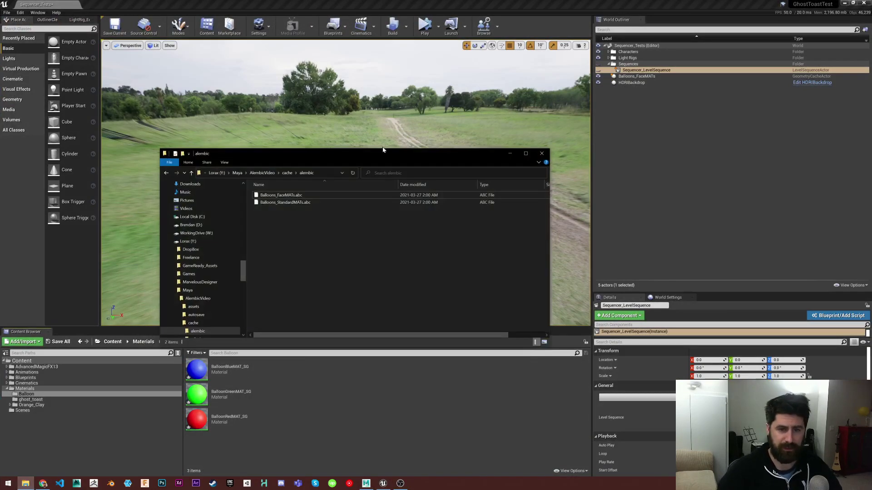
drag(341, 158, 638, 73)
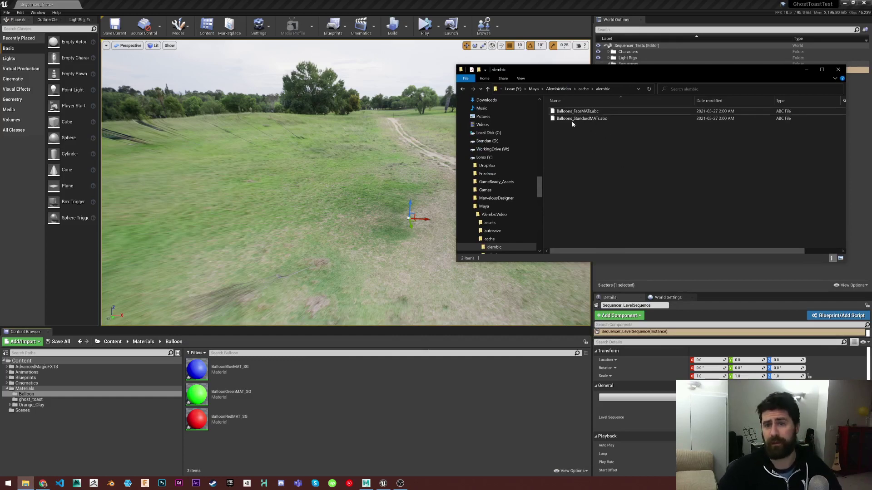
click(593, 119)
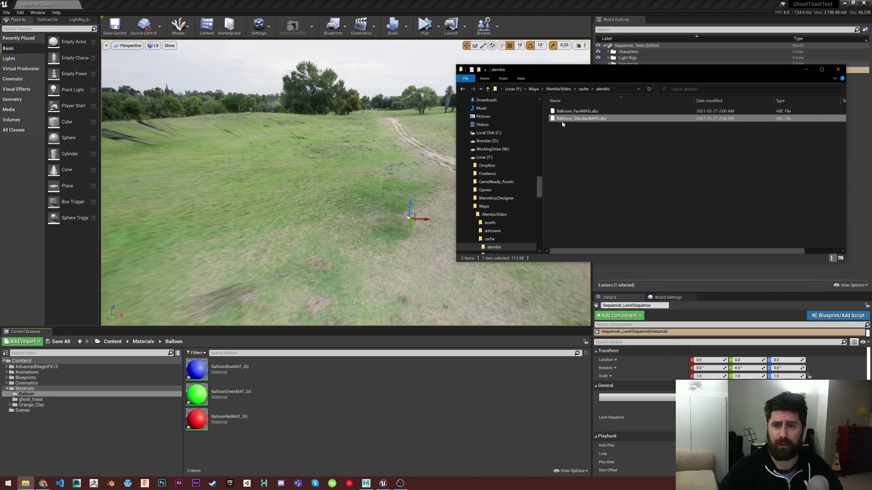
drag(571, 120, 228, 447)
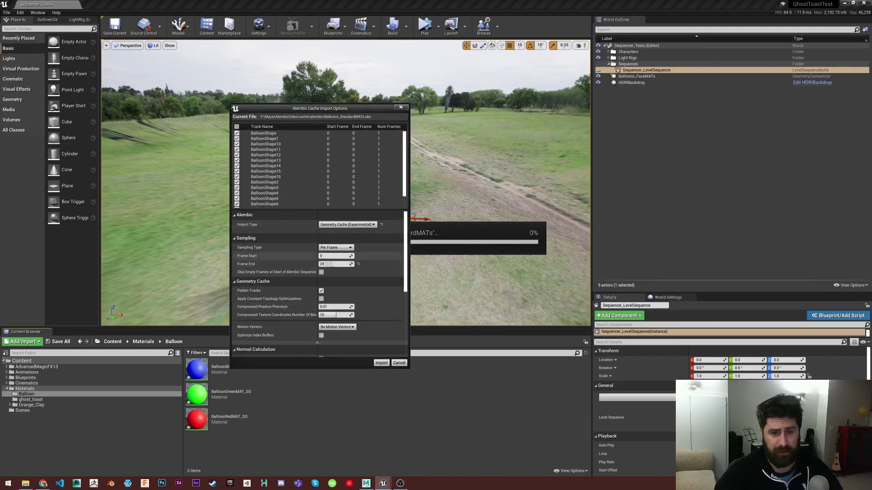
mouse_move(405, 273)
mouse_down()
mouse_move(407, 312)
mouse_move(400, 283)
mouse_up()
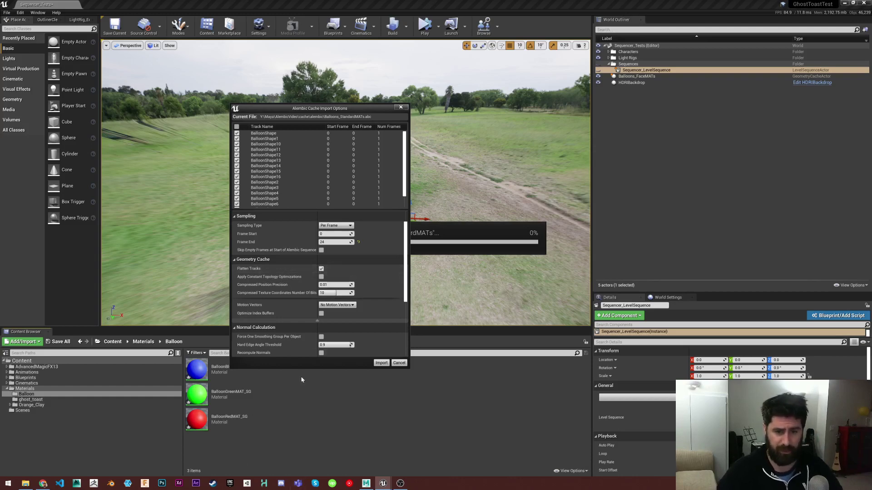
scroll(328, 332, down, 3)
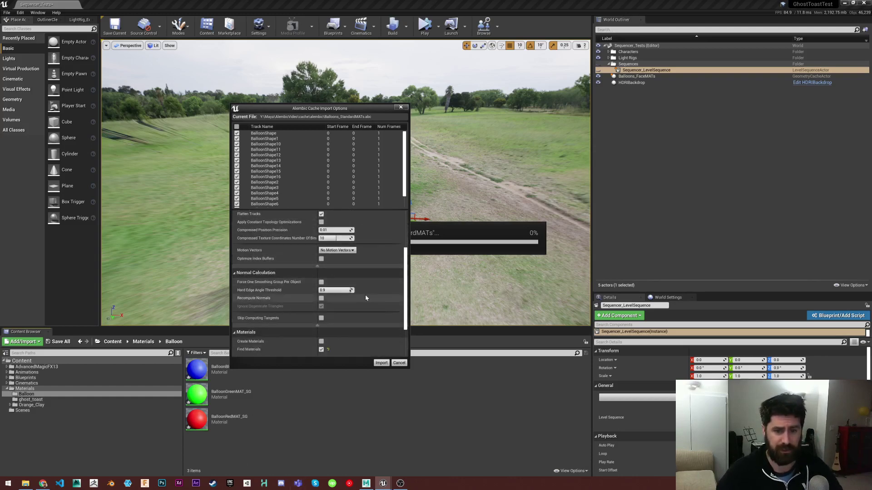
scroll(329, 304, down, 3)
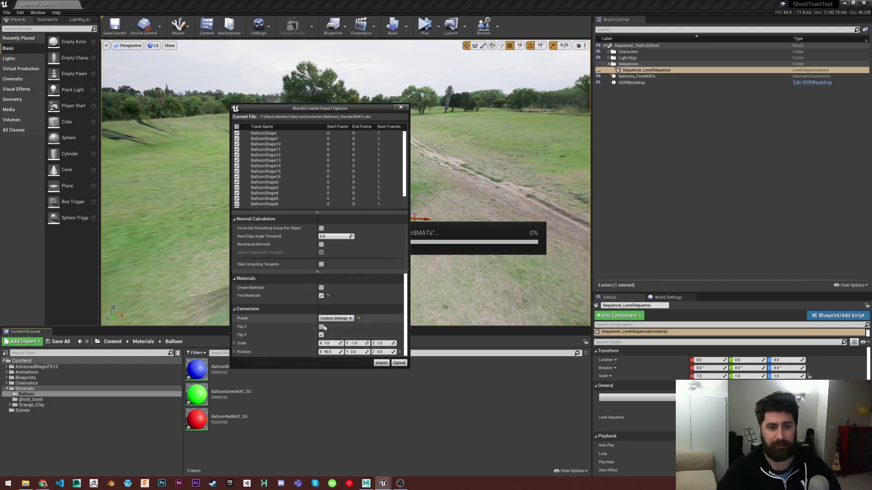
scroll(382, 331, up, 3)
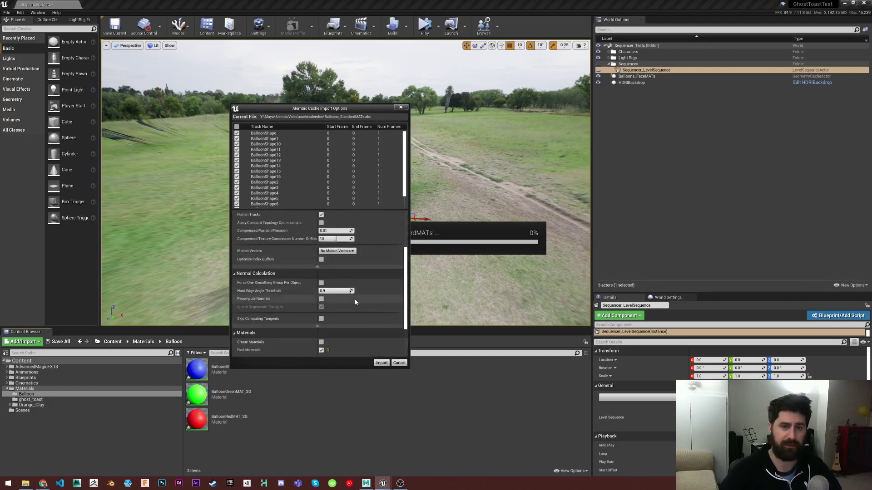
scroll(349, 286, up, 3)
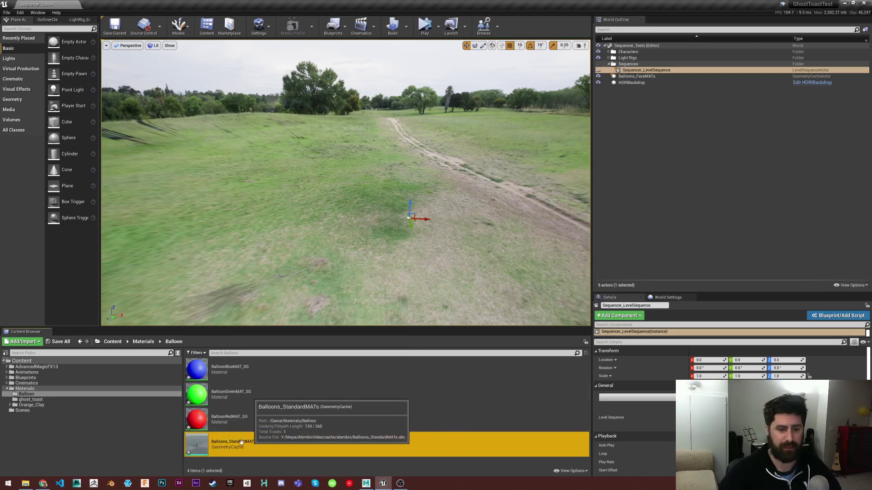
- Open the Balloons_StandardMATs geometry cache to check its material and track elements, and close it
double_click(216, 448)
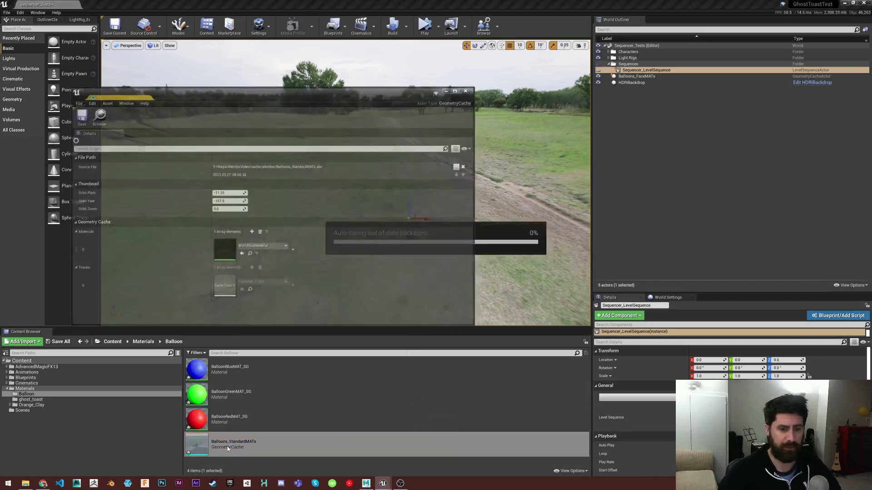
drag(277, 97, 282, 107)
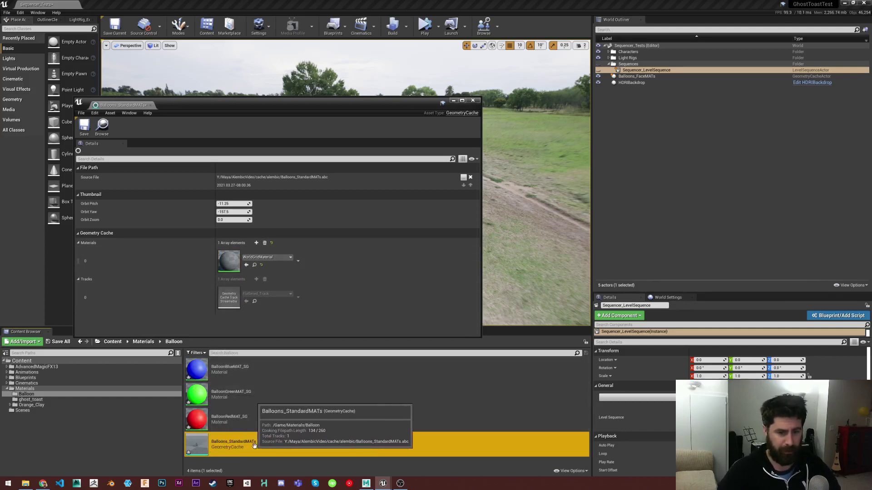
click(474, 101)
- Place Balloons_StandardMATs on the grass in the level and scale it to 100 on all three axes
drag(218, 443, 395, 229)
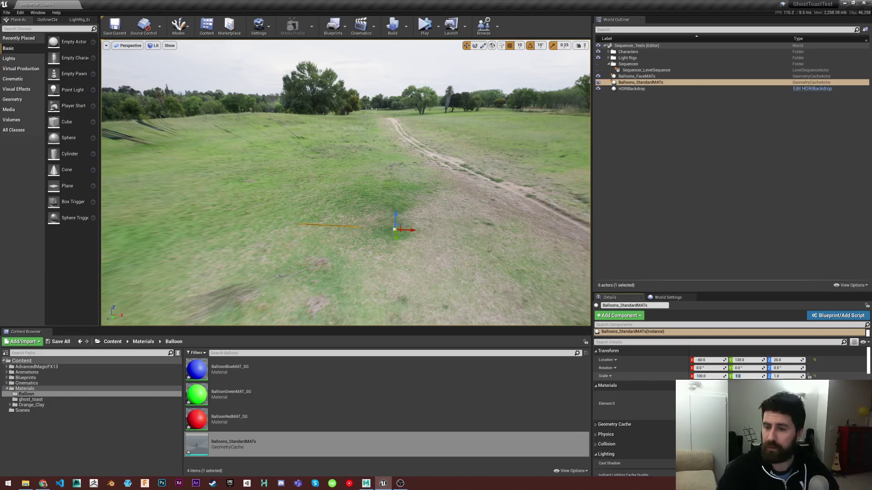
key(Tab)
text(100)
key(Return)
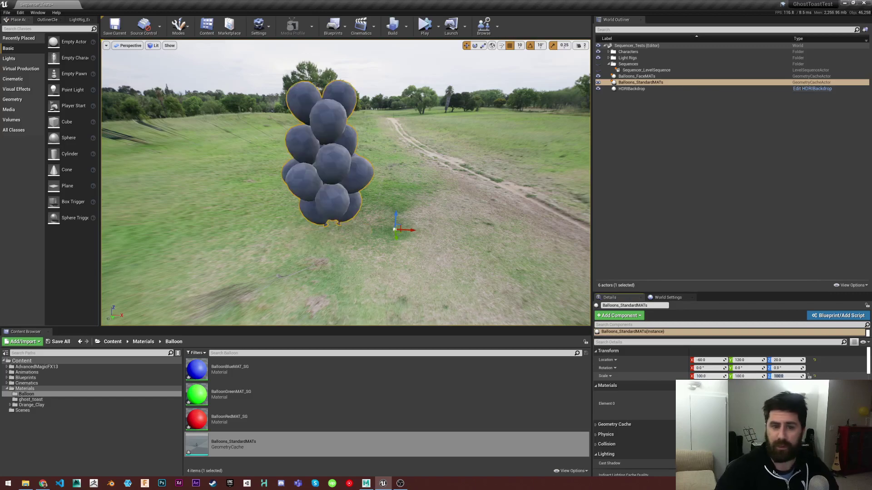
- Examine the materials on the placed balloon cluster from several angles and distances
right_drag(403, 197, 388, 163)
key(s)
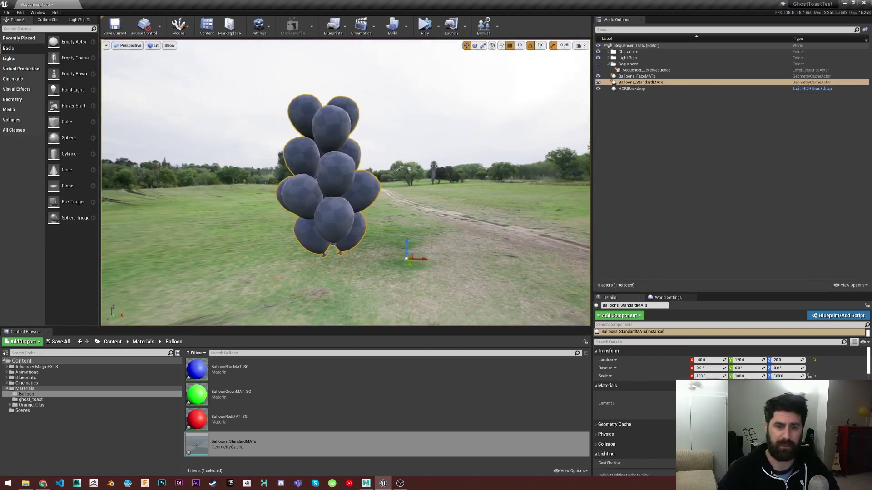
right_drag(381, 212, 368, 137)
key(w)
key(a)
right_drag(408, 211, 383, 215)
key(d)
key(s)
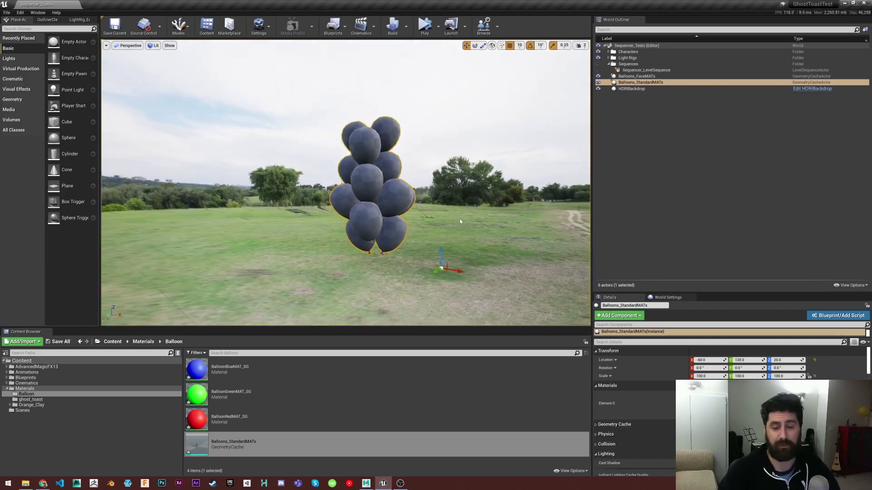
right_click(460, 221)
click(440, 224)
right_drag(436, 201, 488, 197)
key(w)
key(a)
- Delete the balloon cluster from the level and force delete the Balloons_StandardMATs asset from the Balloon folder
click(372, 192)
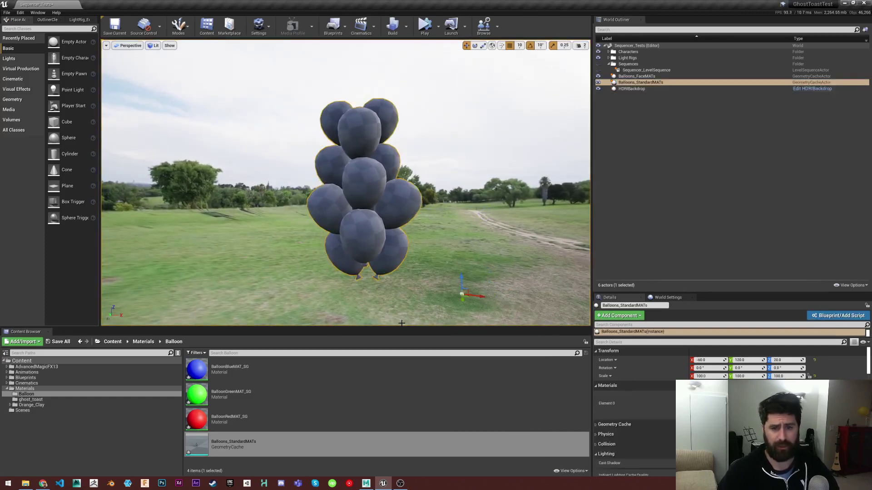
key(Delete)
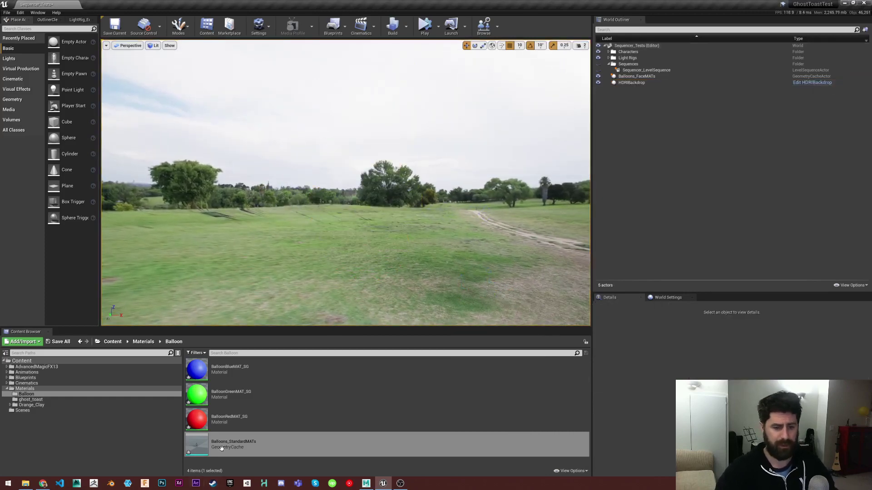
click(222, 444)
key(Delete)
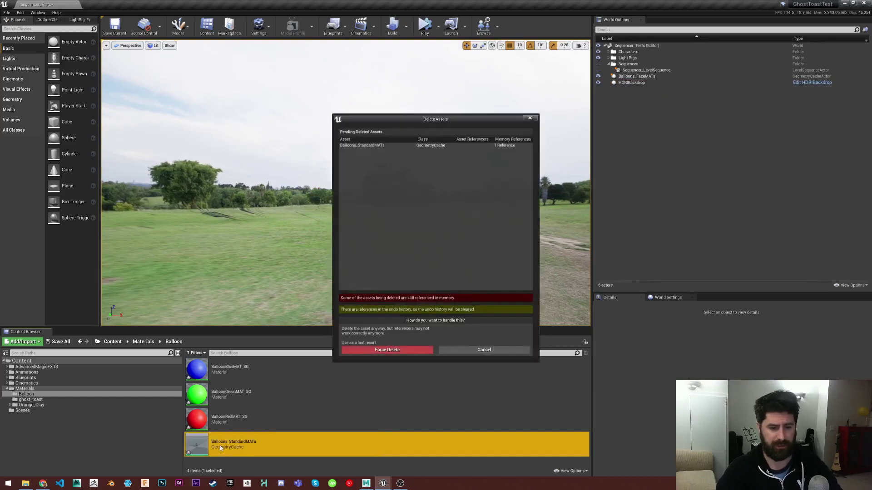
click(386, 351)
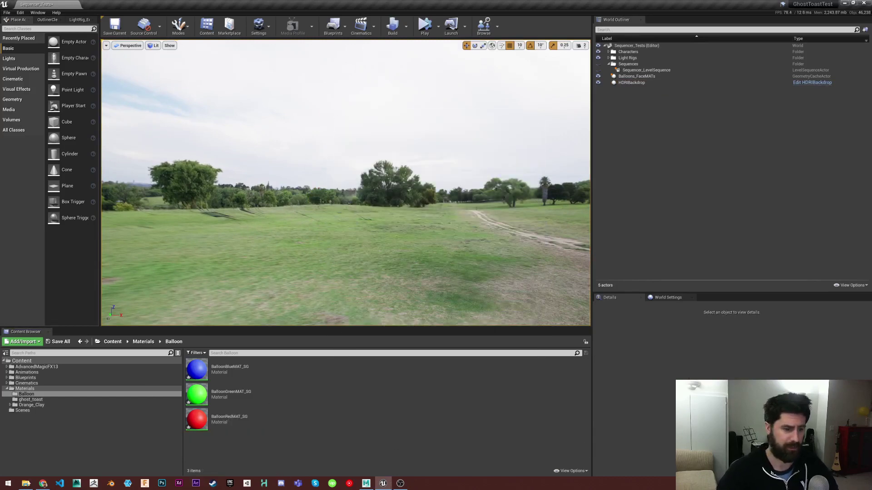
- Import Balloons_StandardMATs.abc again as a Geometry Cache with frame end 24, Flatten Tracks off and Find Materials on, and open the imported asset
click(25, 483)
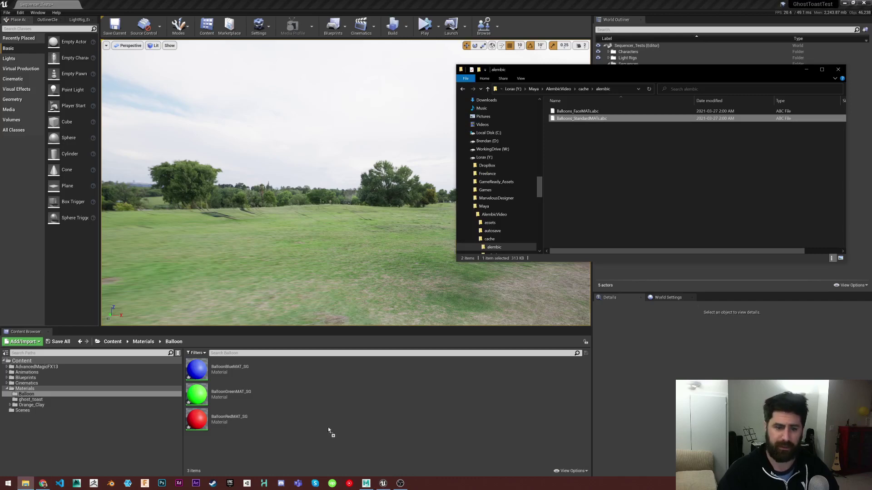
drag(224, 454, 225, 455)
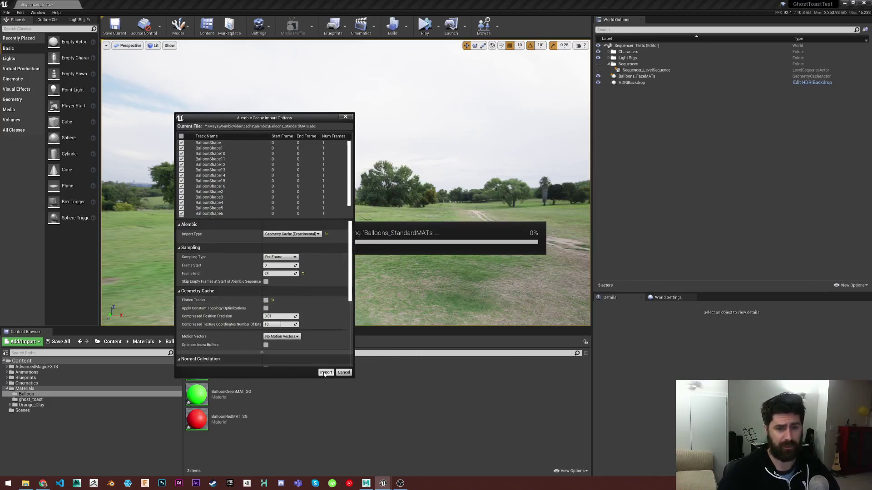
scroll(296, 302, down, 5)
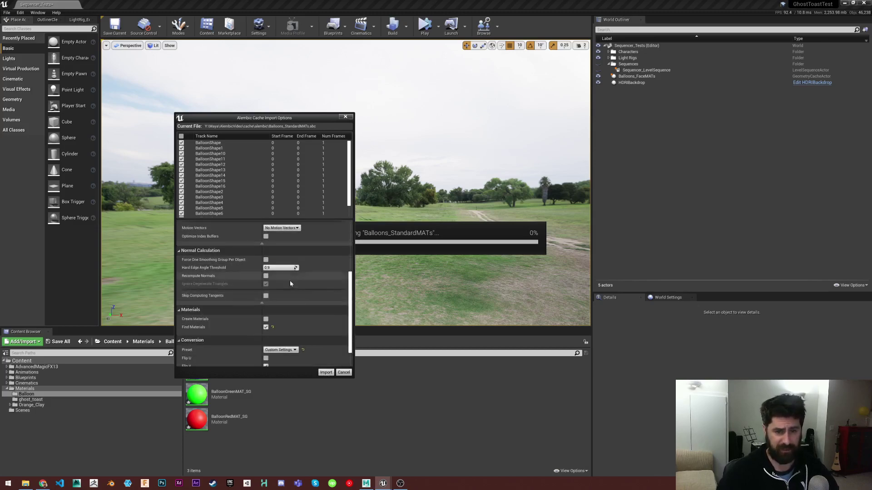
scroll(298, 293, down, 1)
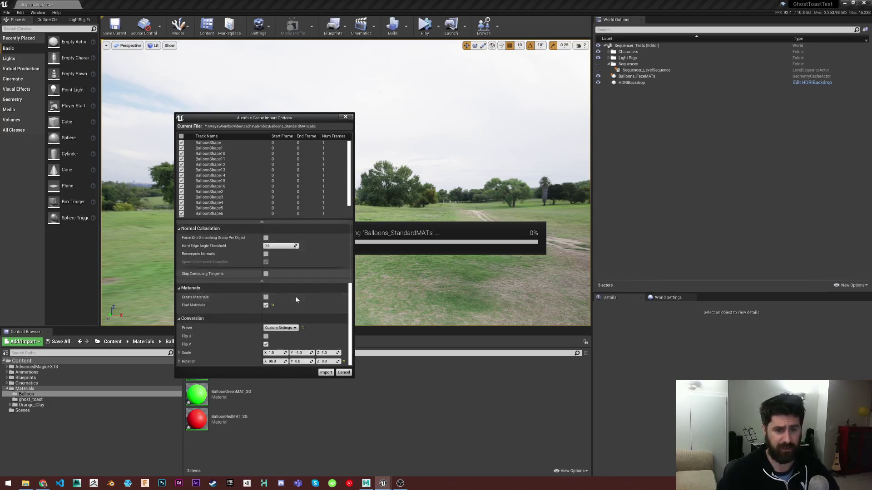
click(325, 372)
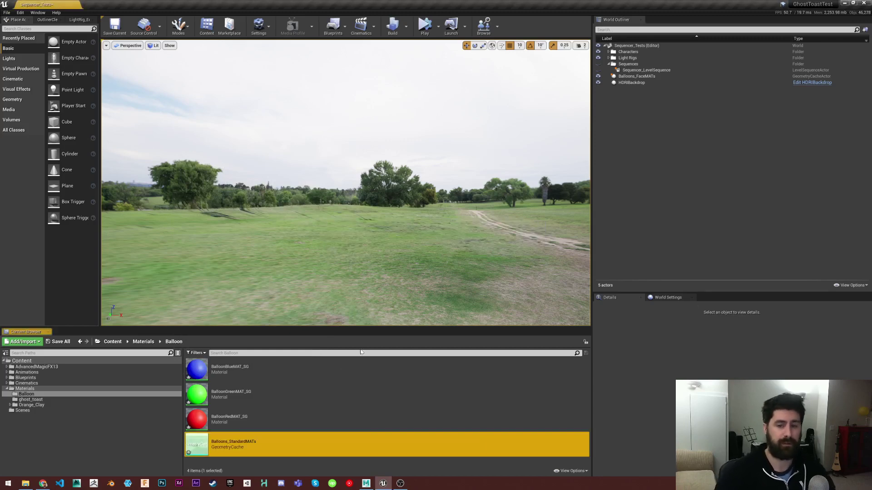
double_click(204, 448)
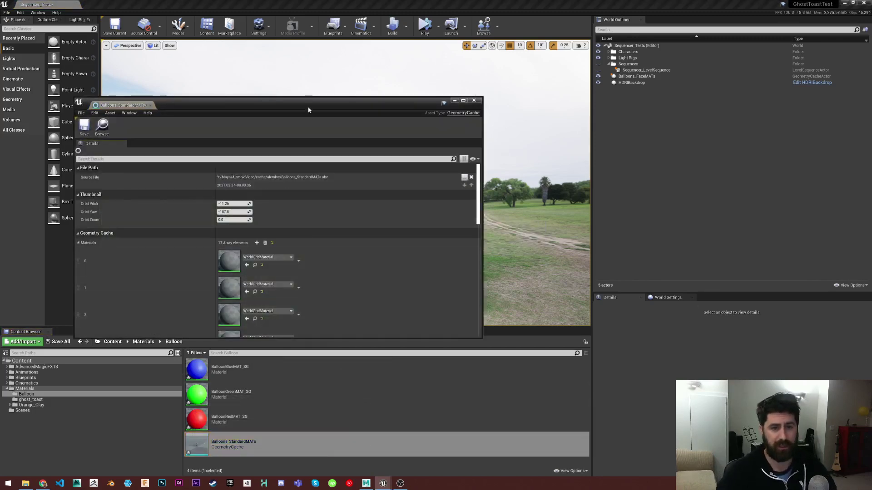
- Examine the material slots and tracks of the open Balloons_StandardMATs geometry cache and close the asset window
drag(311, 112, 378, 82)
scroll(310, 209, down, 2)
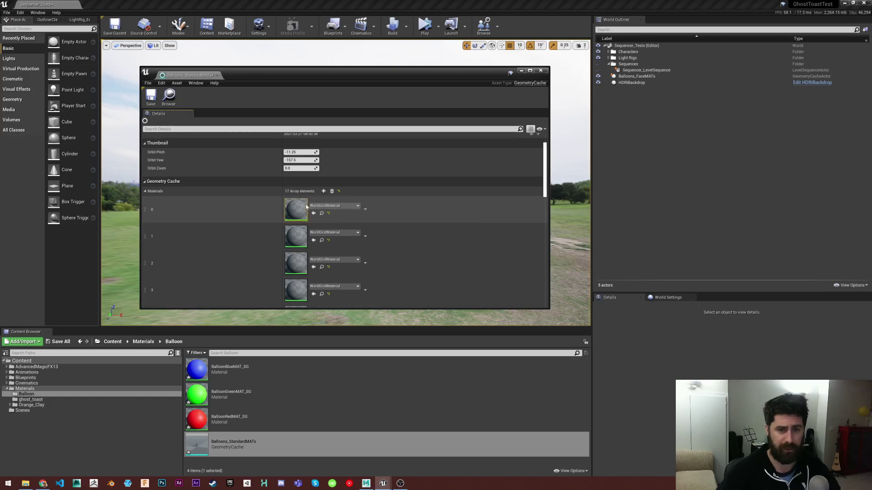
scroll(241, 235, up, 2)
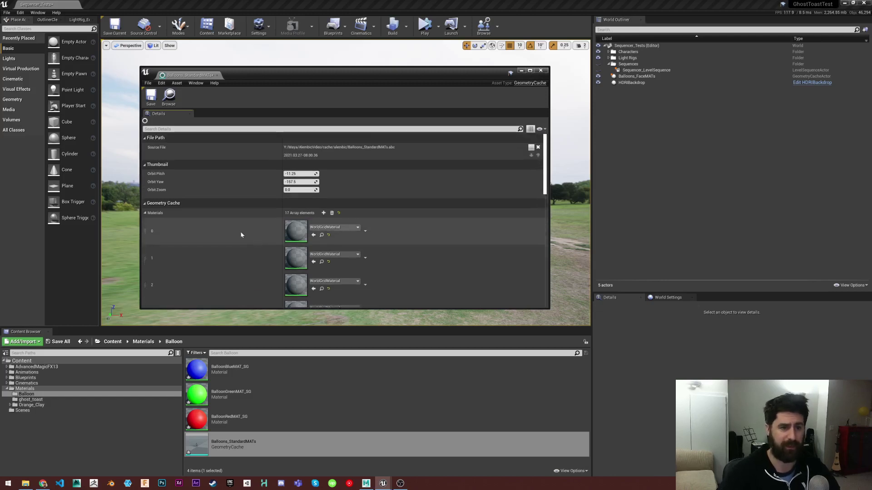
scroll(323, 243, down, 3)
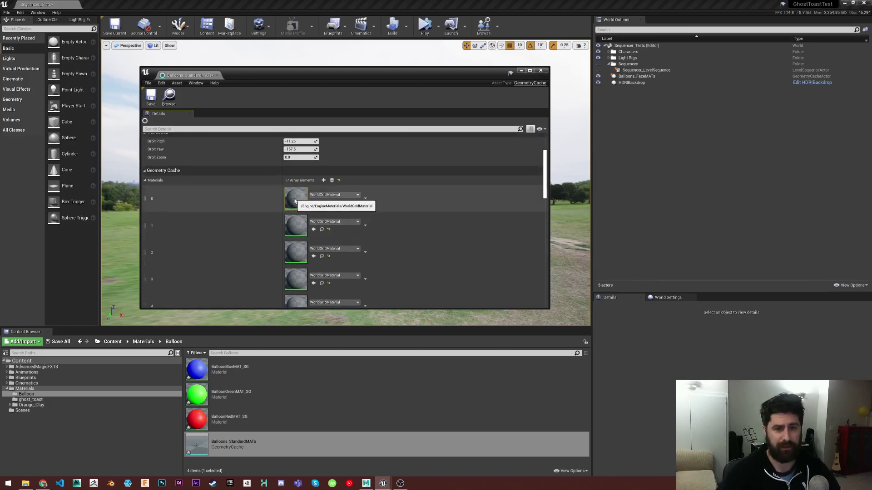
scroll(299, 231, down, 3)
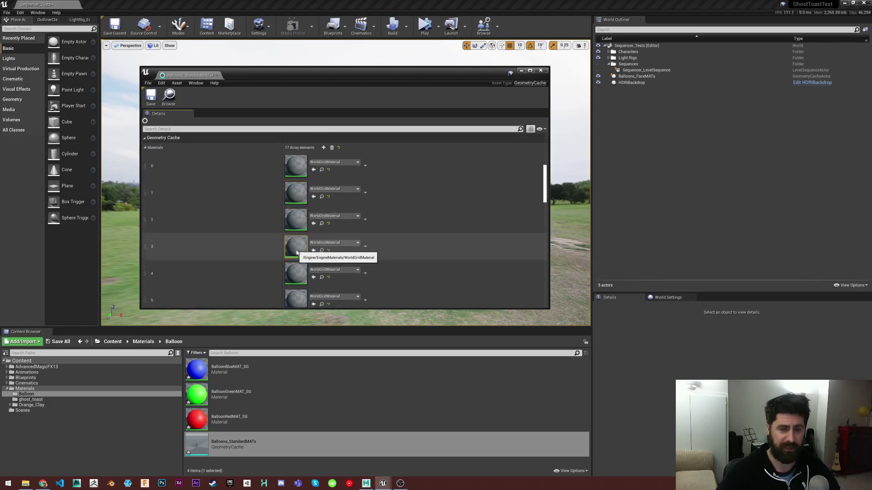
scroll(301, 251, down, 13)
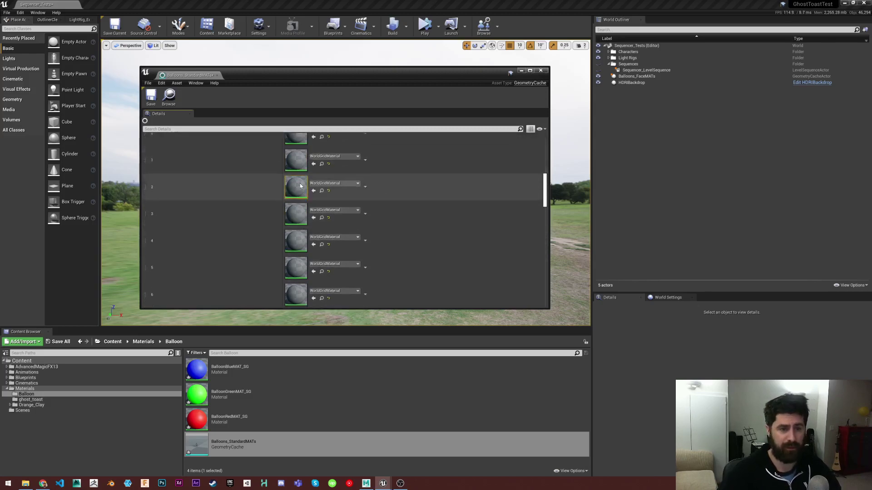
scroll(305, 204, down, 20)
scroll(304, 208, up, 4)
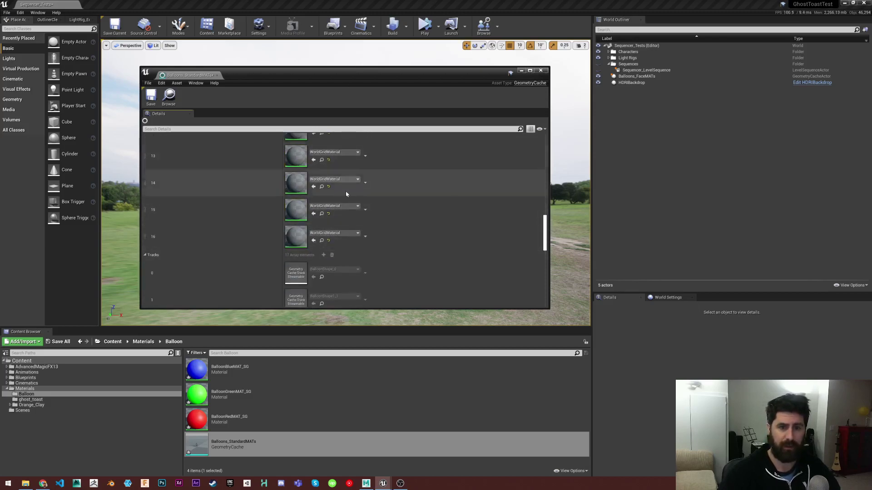
scroll(347, 196, up, 6)
drag(449, 74, 437, 87)
click(528, 83)
- Place Balloons_StandardMATs on the grass in the level and scale it to 100 on X, Y and Z
drag(227, 448, 328, 285)
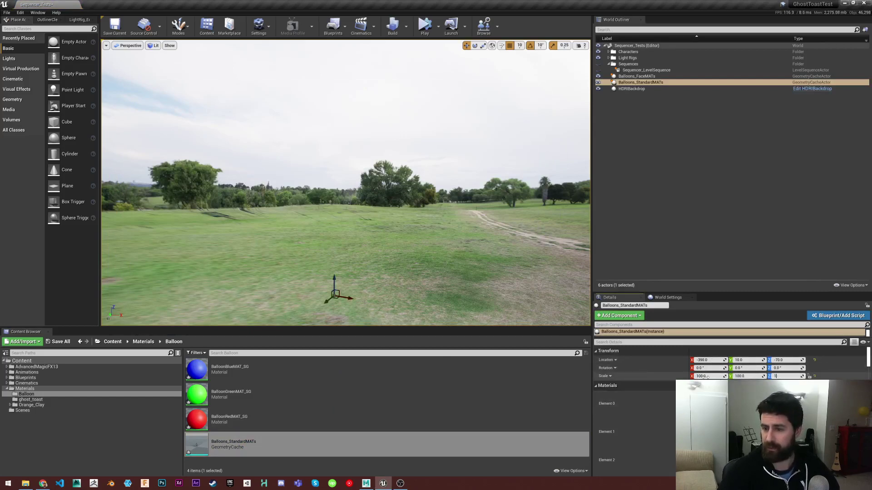
key(Return)
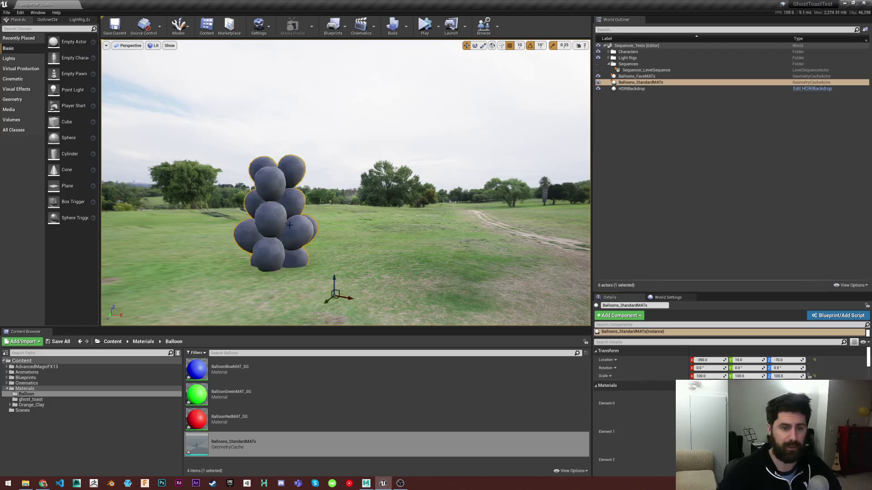
right_drag(305, 225, 283, 220)
- Set the location of the placed Balloons_StandardMATs cluster to 0 on X, Y and Z
drag(383, 293, 382, 240)
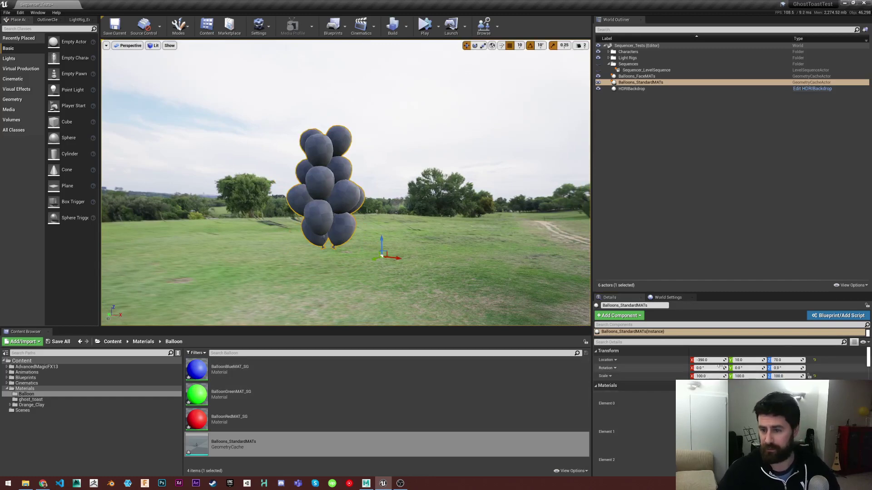
key(Tab)
text(0)
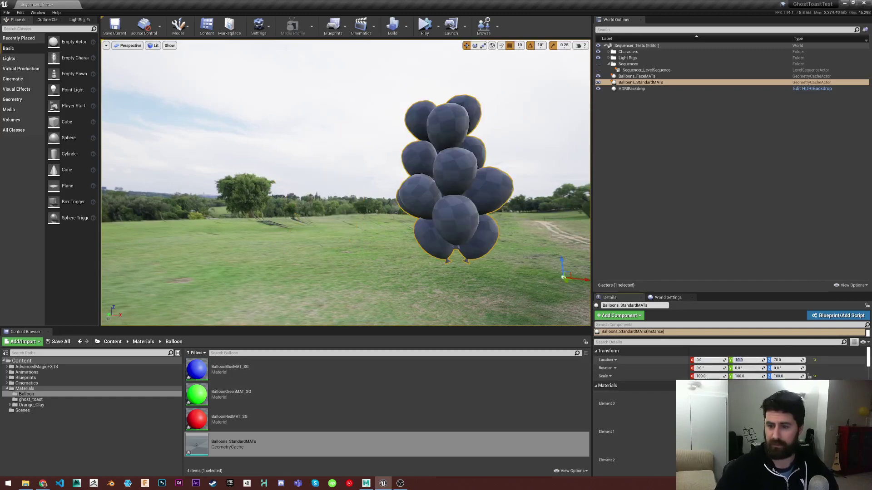
key(Tab)
text(0)
key(Return)
key(s)
right_drag(452, 225, 566, 240)
key(s)
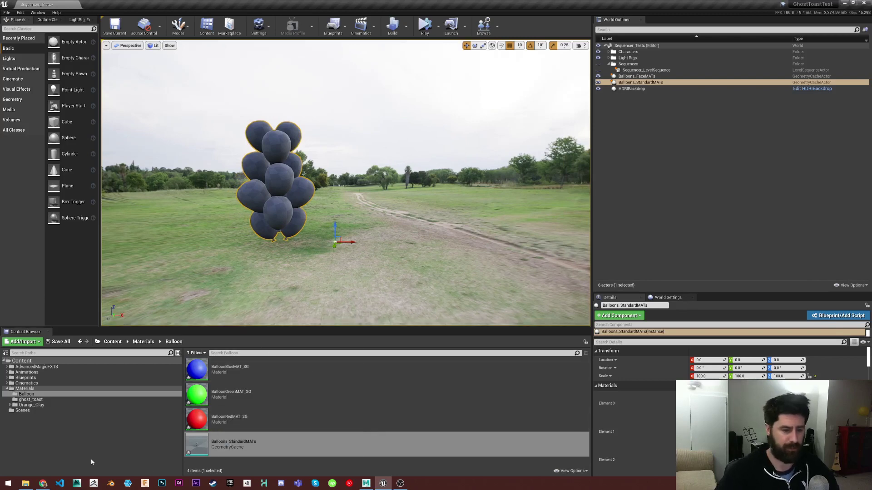
- Import Balloons_FaceMATs.abc into the Balloon folder as a Geometry Cache with frame end 24, Flatten Tracks on and Find Materials on
click(30, 484)
click(582, 112)
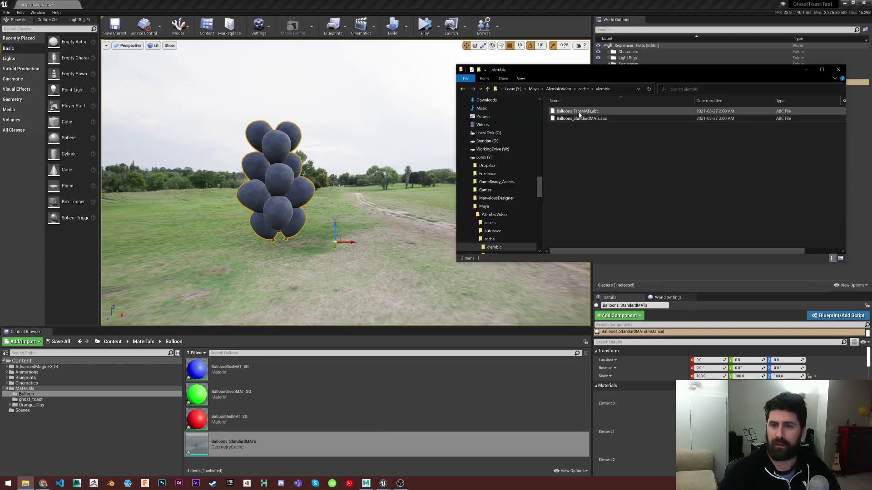
drag(195, 445, 228, 459)
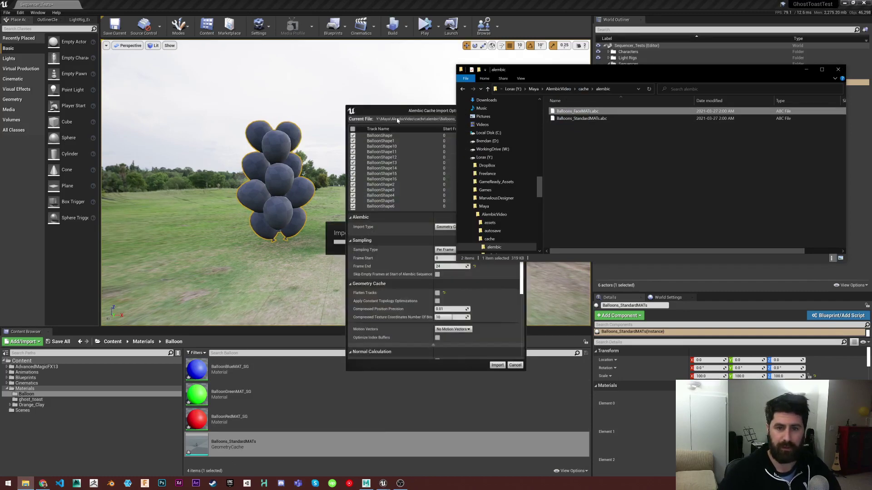
drag(403, 117, 181, 88)
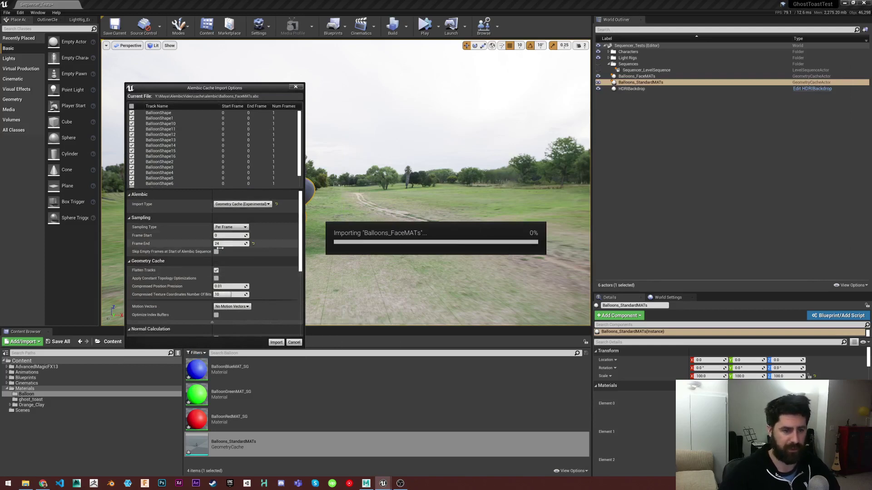
scroll(207, 273, down, 3)
scroll(214, 299, down, 2)
scroll(162, 288, down, 1)
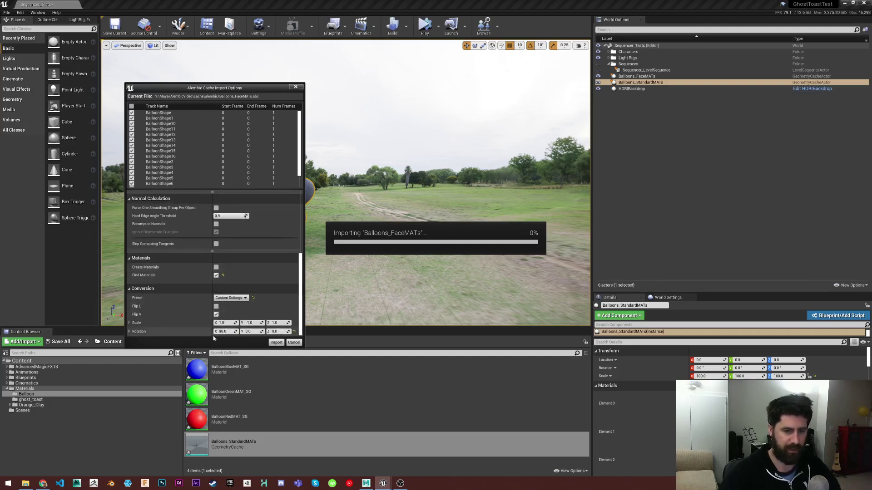
click(276, 343)
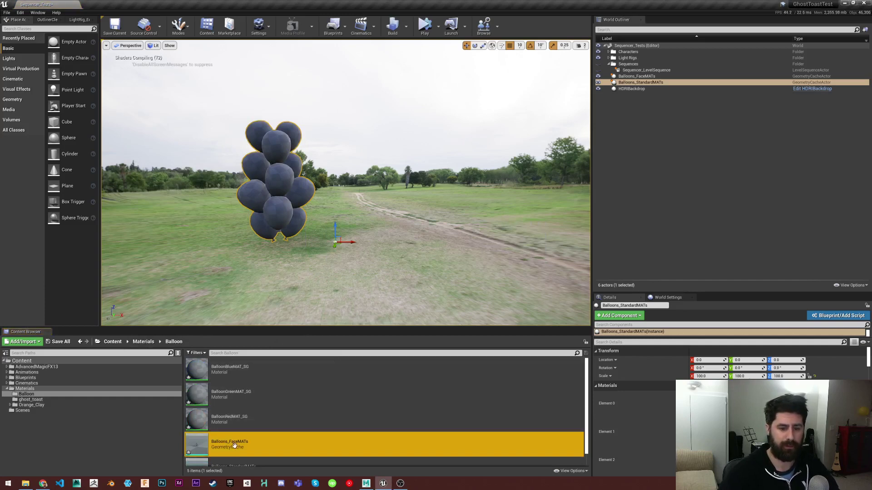
- Open the imported Balloons_FaceMATs asset, compare its material slots with the materials in the Balloon folder, and close it
scroll(251, 446, down, 1)
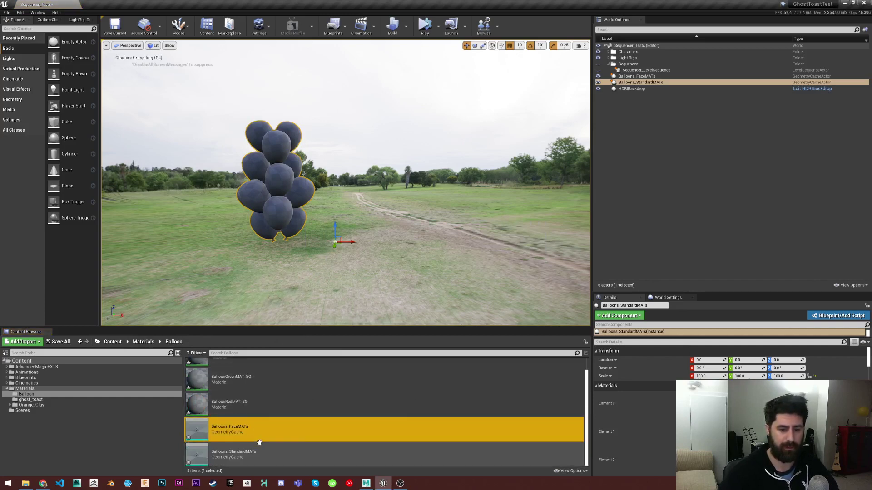
double_click(227, 431)
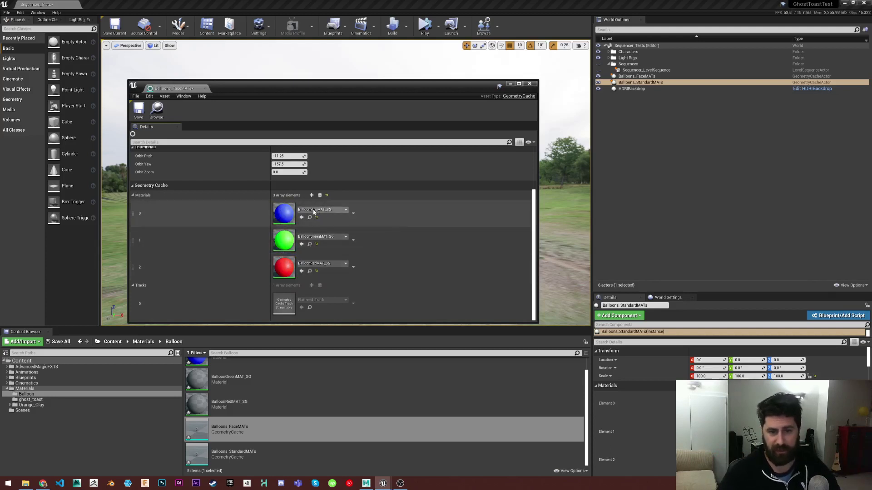
scroll(201, 399, up, 1)
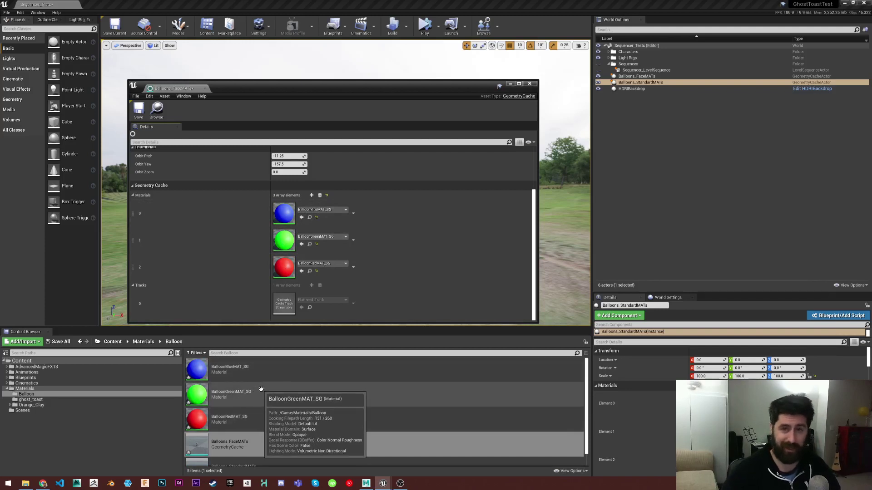
scroll(218, 423, down, 1)
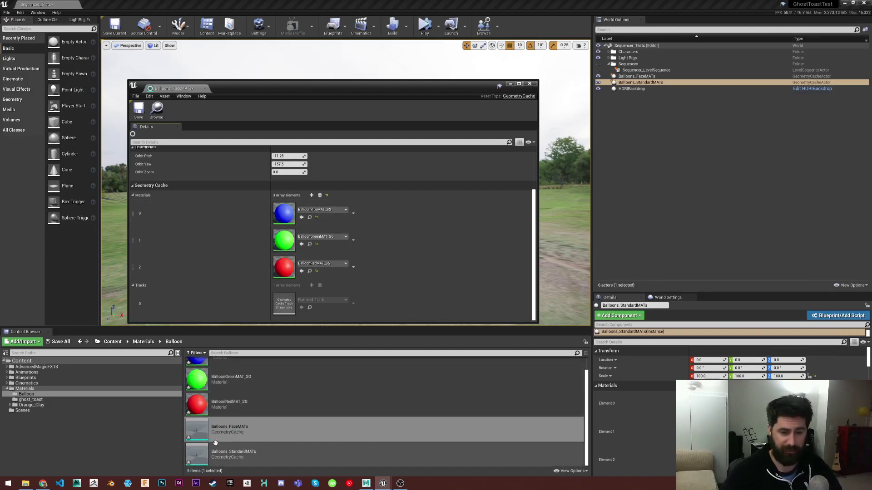
scroll(220, 417, up, 1)
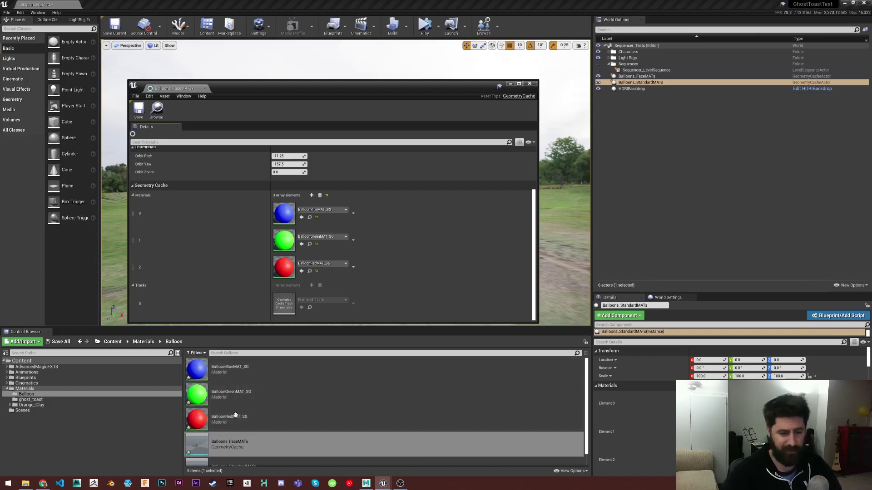
scroll(208, 426, down, 1)
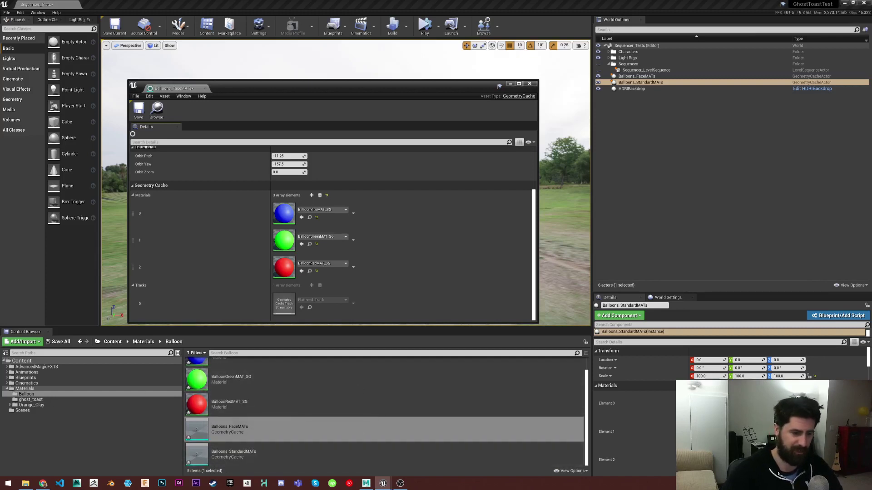
scroll(227, 366, up, 1)
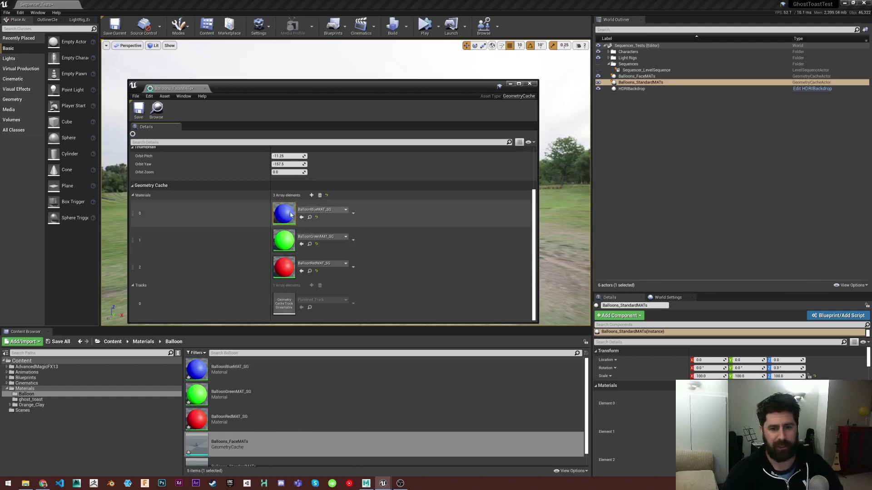
click(530, 84)
- Place Balloons_FaceMATs beside the grey balloon cluster and scale it to 100 on all three axes
drag(234, 447, 336, 254)
click(708, 377)
text(100)
key(Tab)
text(100)
key(Return)
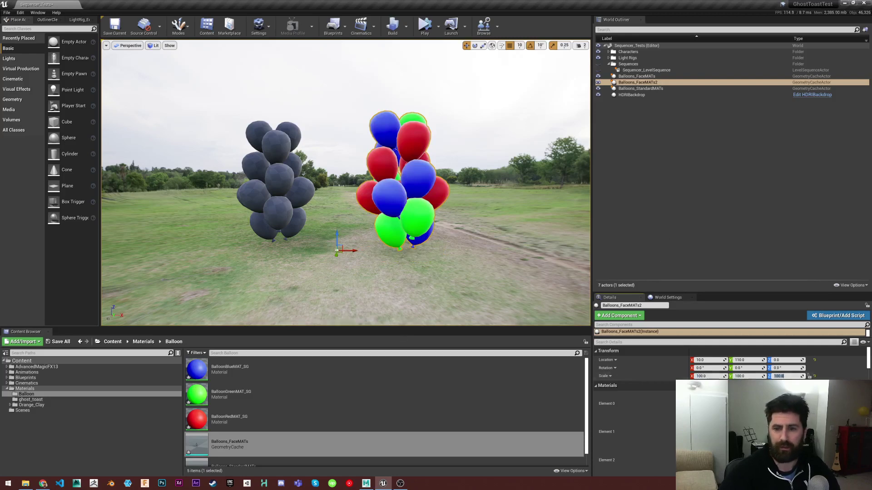
- Set the X and Y location of the new Balloons_FaceMATs cluster to 0 and play the level
click(704, 360)
text(0)
key(Tab)
text(0)
key(Tab)
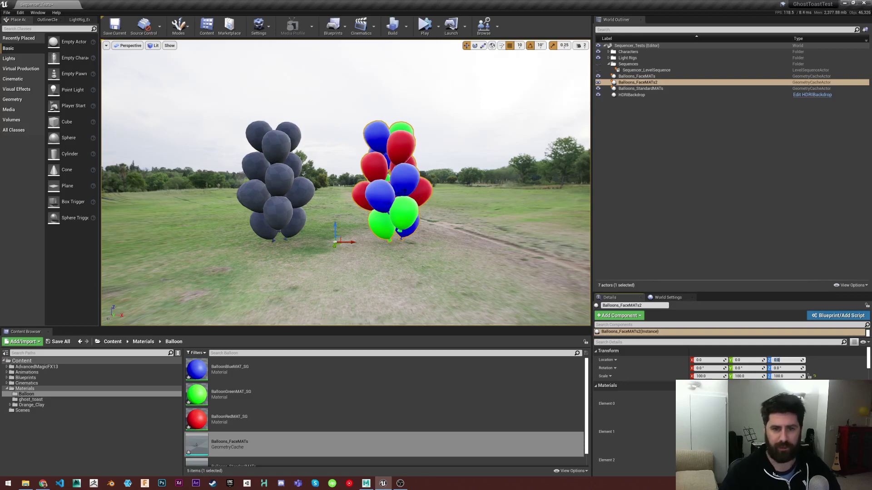
click(424, 25)
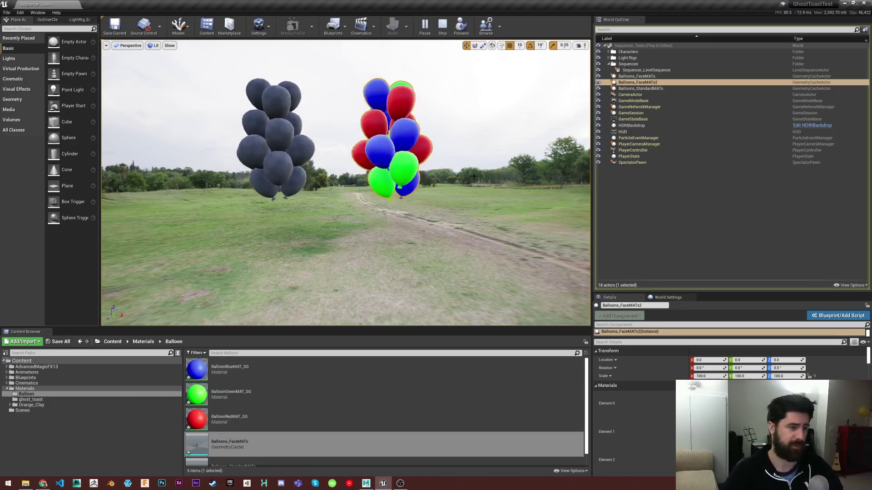
- Switch to Maya and select all faces of the uppermost blue balloon in the Face Materials cluster
click(370, 486)
alt+middle_drag(527, 319, 496, 267)
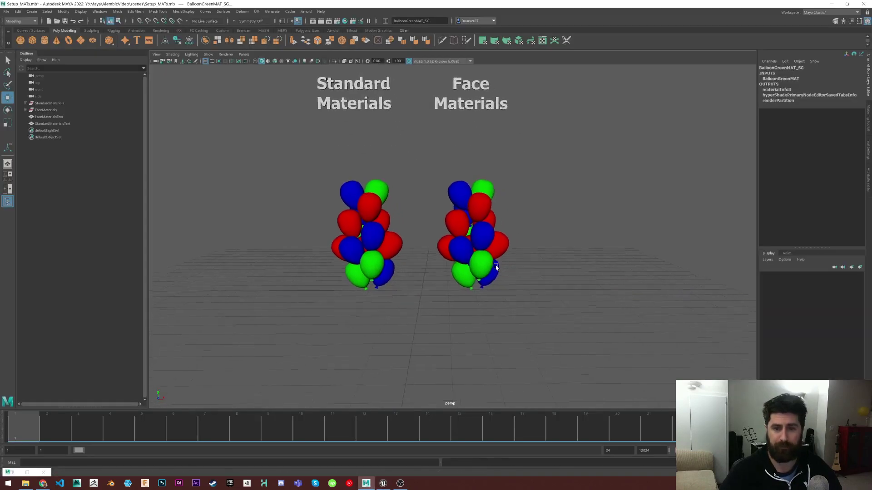
alt+right_drag(497, 267, 600, 264)
alt+middle_drag(506, 249, 511, 244)
click(473, 142)
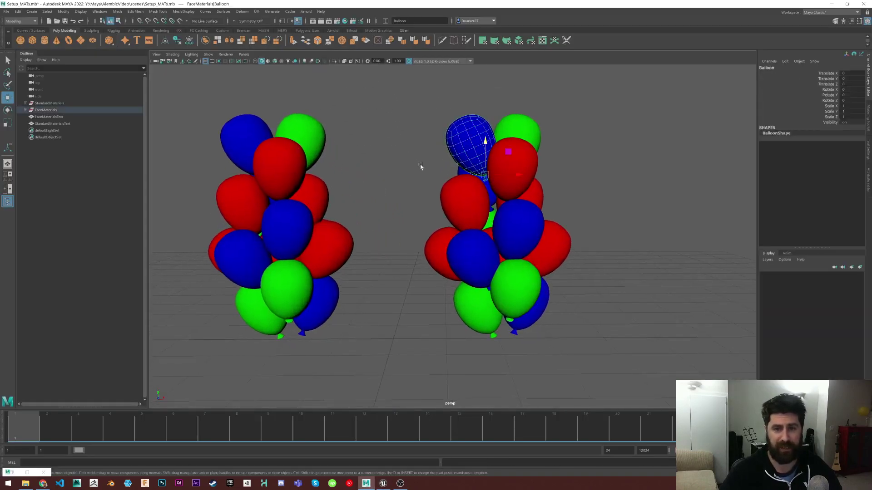
right_drag(375, 128, 375, 148)
drag(412, 109, 545, 233)
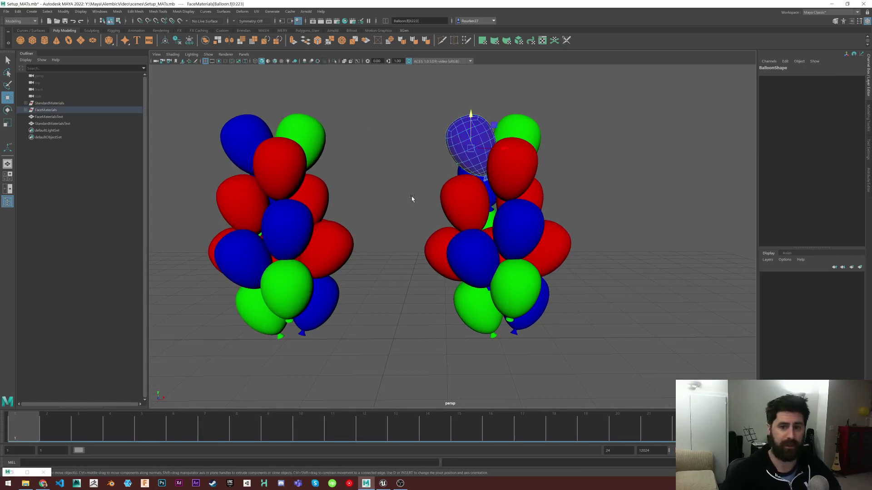
- Open the Alembic export options, review the Advanced Options including Write Face Sets, and close the window without exporting
click(289, 12)
mouse_move(300, 32)
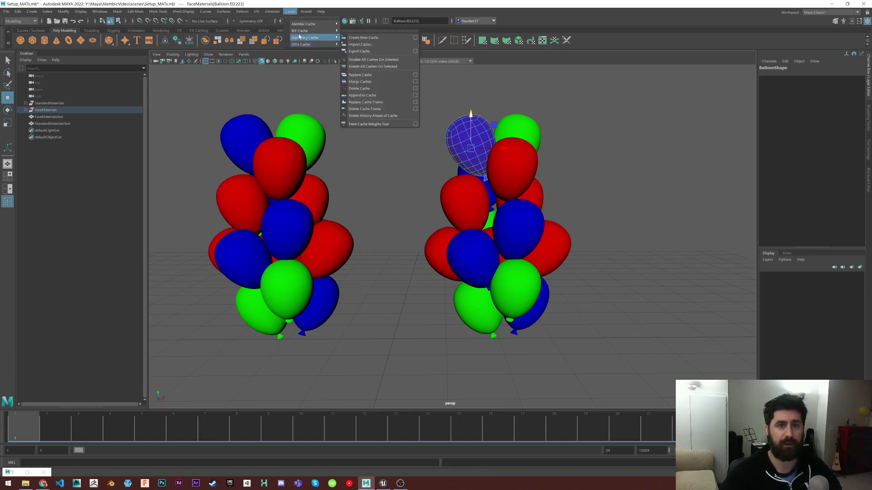
click(411, 60)
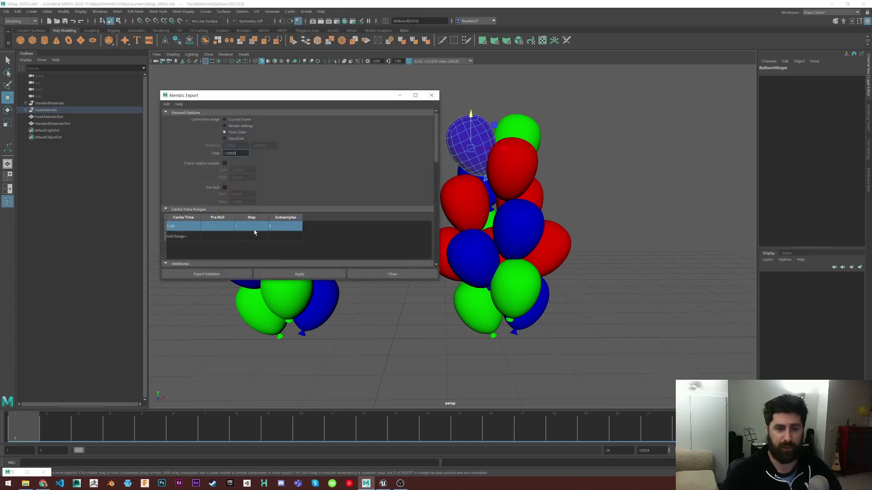
scroll(277, 229, down, 10)
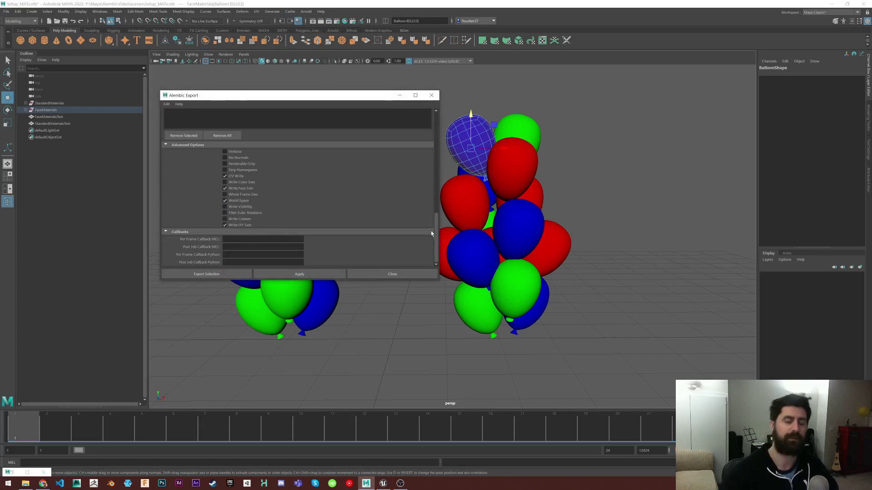
click(392, 275)
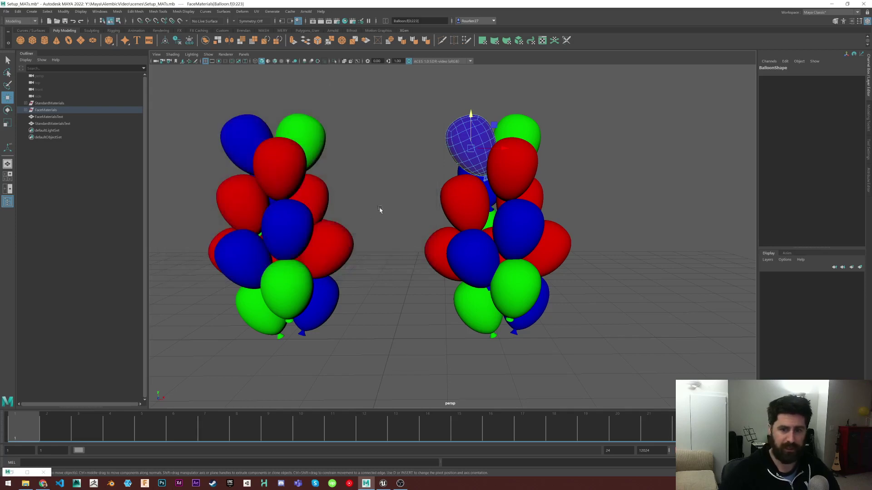
- Return the balloon to object mode, clear the selection and show both labelled balloon clusters
right_drag(385, 205, 404, 191)
click(399, 208)
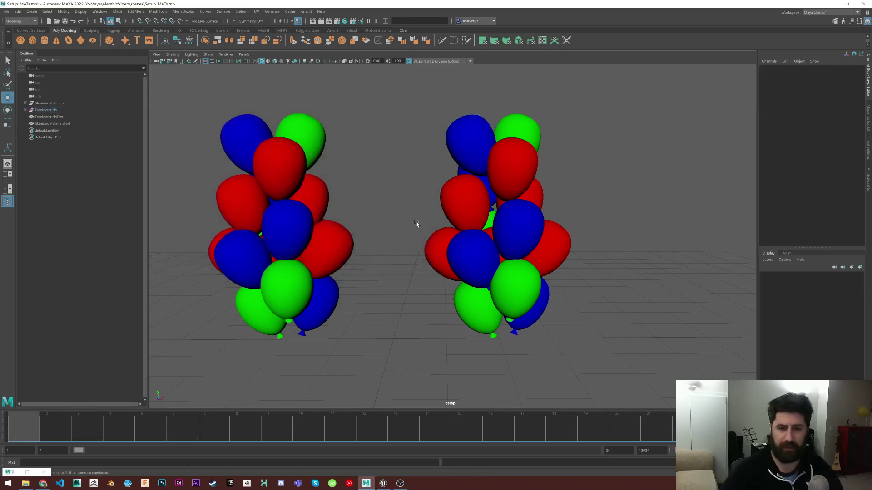
alt+drag(418, 226, 422, 225)
alt+right_drag(446, 237, 398, 241)
alt+middle_drag(397, 241, 411, 279)
alt+right_drag(446, 276, 399, 264)
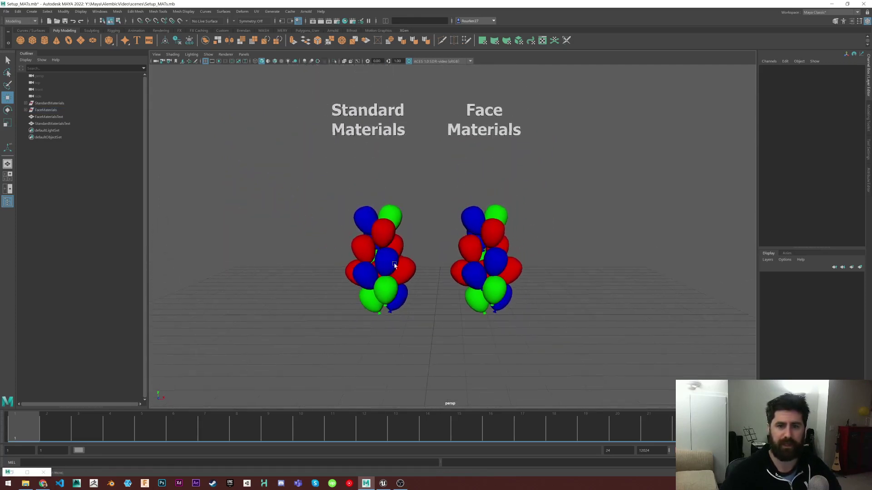
alt+middle_drag(400, 265, 409, 274)
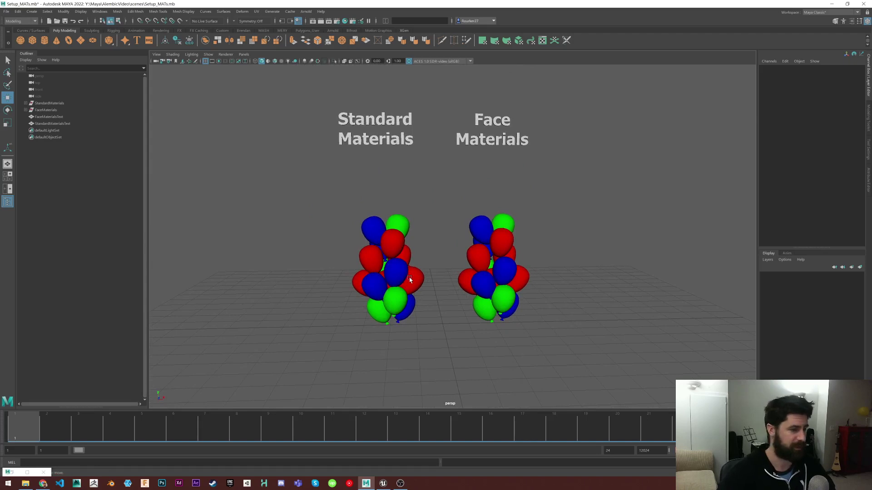